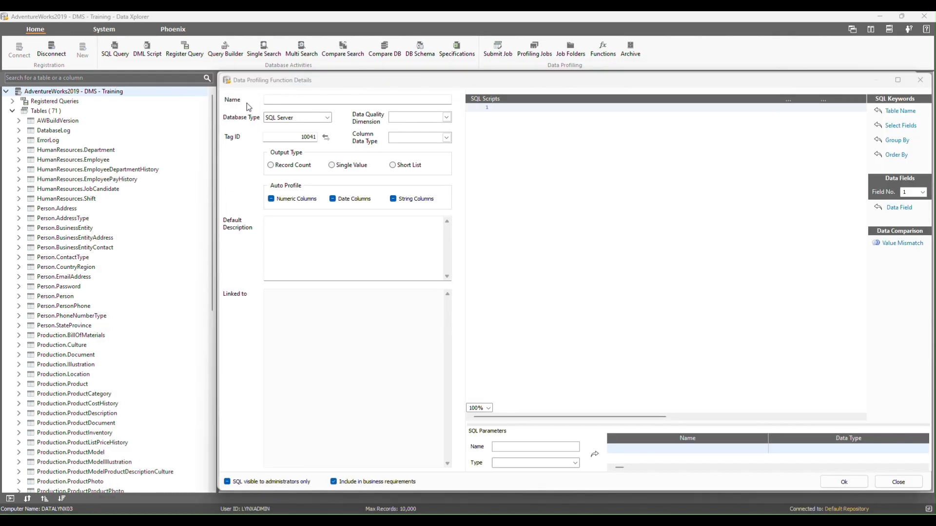
Name the new profiling function "PR_016 Parameterised Profiling Function - Demo".
{"action": "left_click", "coordinate": [274, 99]}
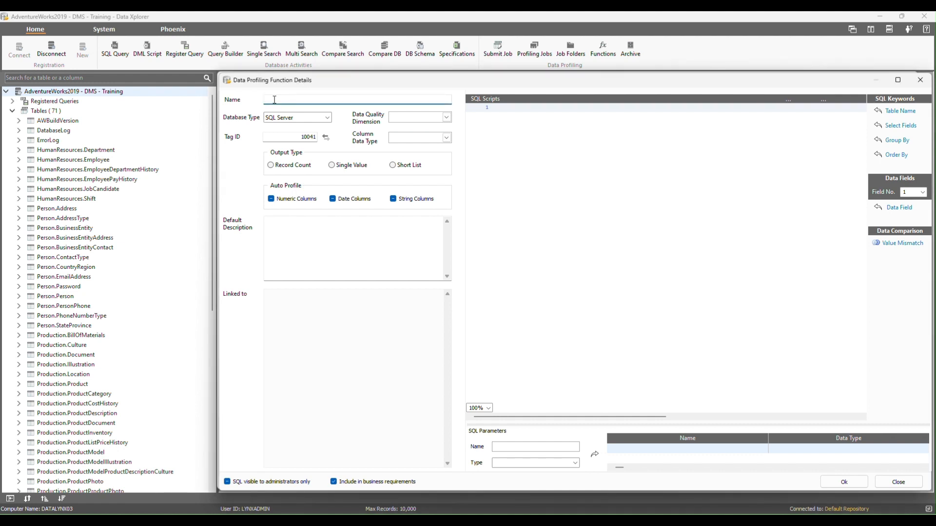
{"action": "type", "text": "PR_016"}
{"action": "left_click_drag", "start_coordinate": [284, 99], "coordinate": [276, 100]}
{"action": "left_click", "coordinate": [289, 99]}
{"action": "type", "text": "Parameterised Profiling Function - Demo"}
Keep SQL Server as the database type and set the function's data quality dimension to Completeness.
{"action": "left_click", "coordinate": [325, 119]}
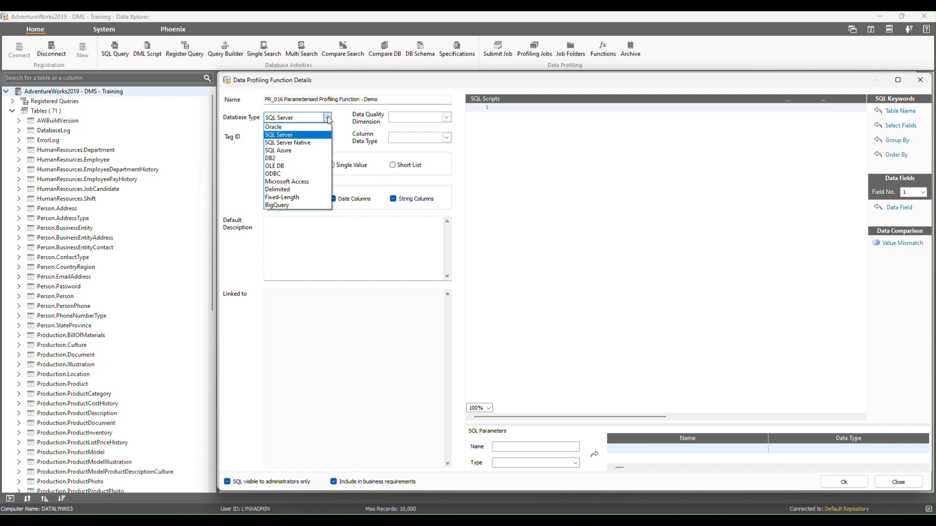
{"action": "left_click", "coordinate": [328, 117]}
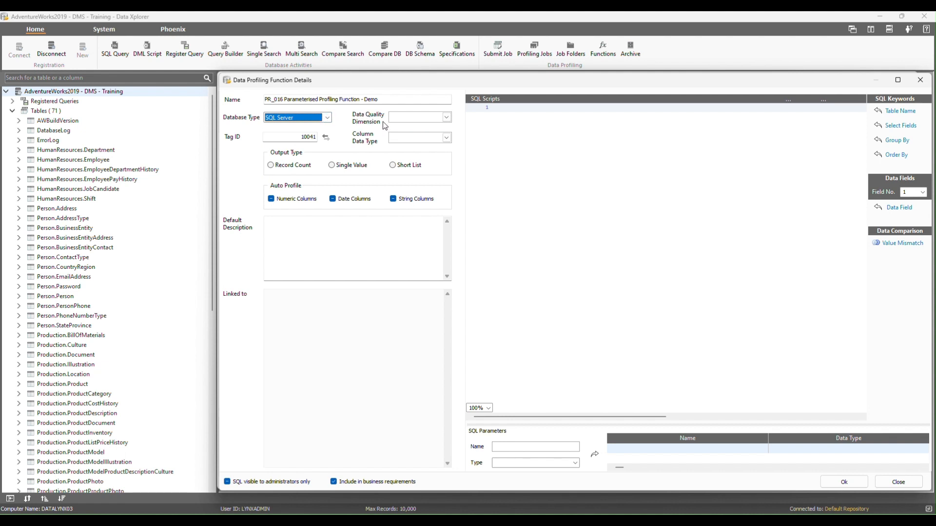
{"action": "left_click", "coordinate": [447, 116]}
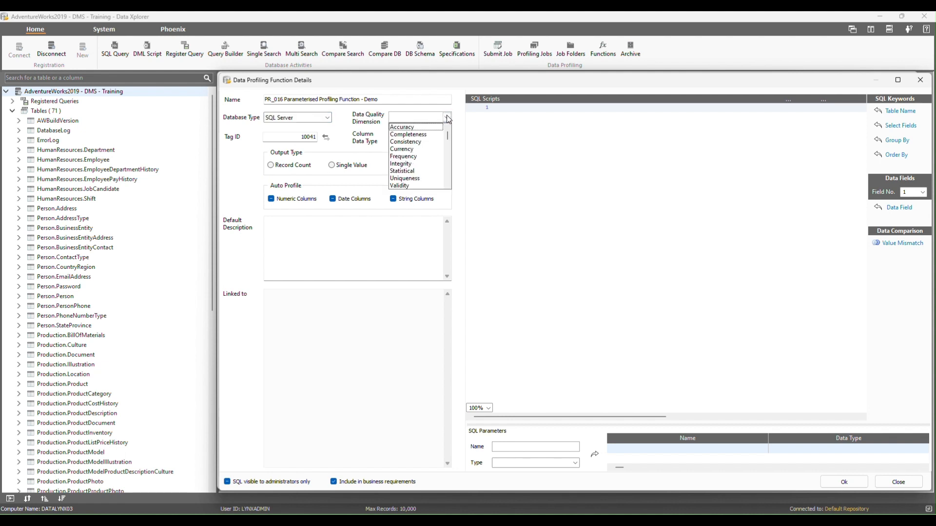
{"action": "left_click", "coordinate": [414, 135]}
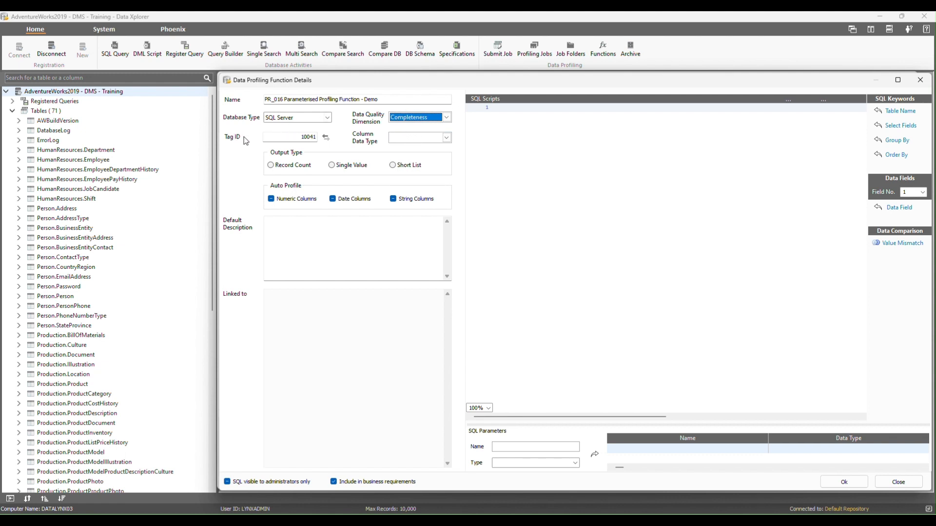
Keep the assigned tag ID and set the function's column data type to Alphanumeric.
{"action": "left_click", "coordinate": [282, 138]}
{"action": "left_click_drag", "start_coordinate": [282, 137], "coordinate": [262, 138]}
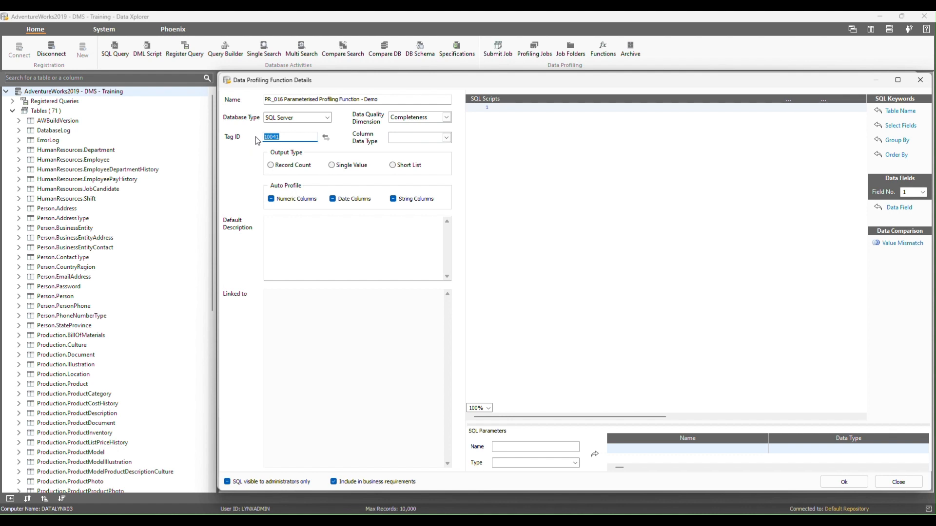
{"action": "left_click", "coordinate": [284, 137]}
{"action": "left_click", "coordinate": [446, 137]}
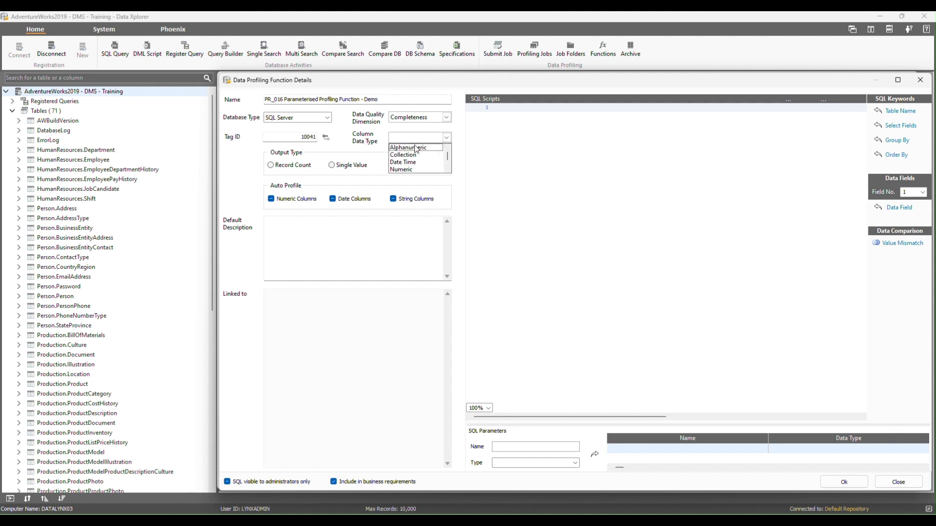
{"action": "left_click", "coordinate": [409, 146]}
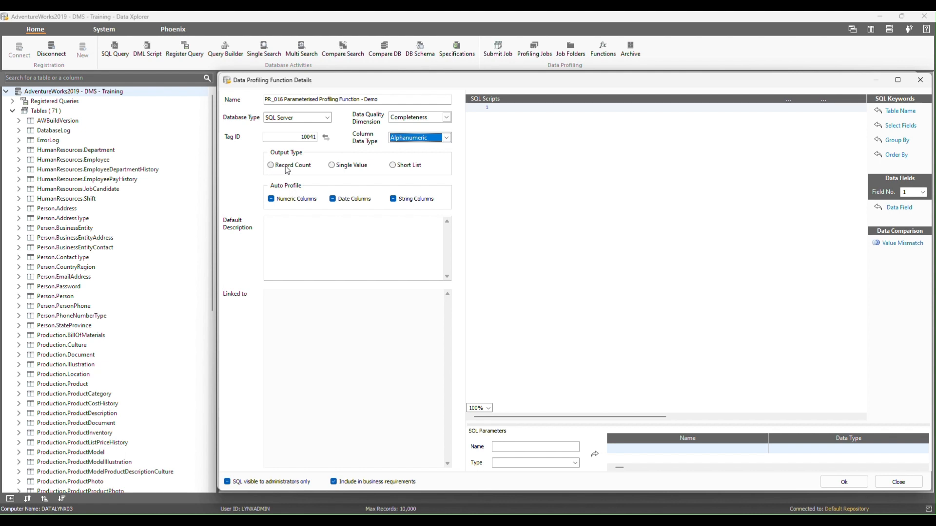
Set the output type to Short List and enter the default description "Parameterised Profiling Function - Demo".
{"action": "left_click", "coordinate": [393, 166]}
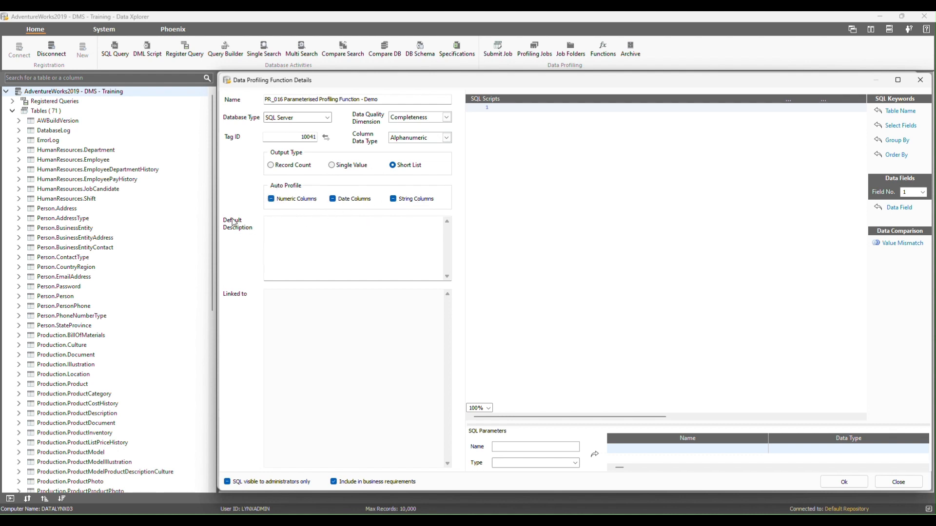
{"action": "left_click", "coordinate": [286, 223]}
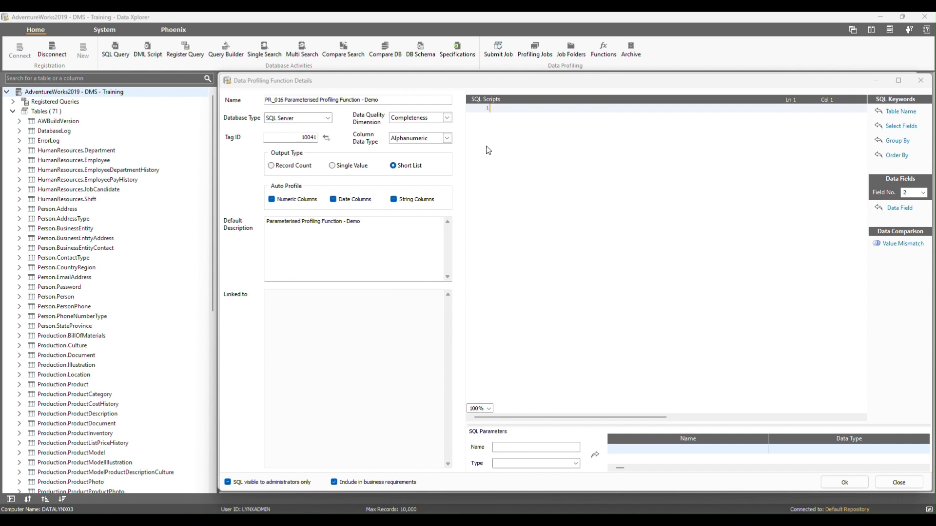
Enter a SQL script that selects all columns from Person.Person where FirstName equals a specific first name.
{"action": "left_click", "coordinate": [506, 119]}
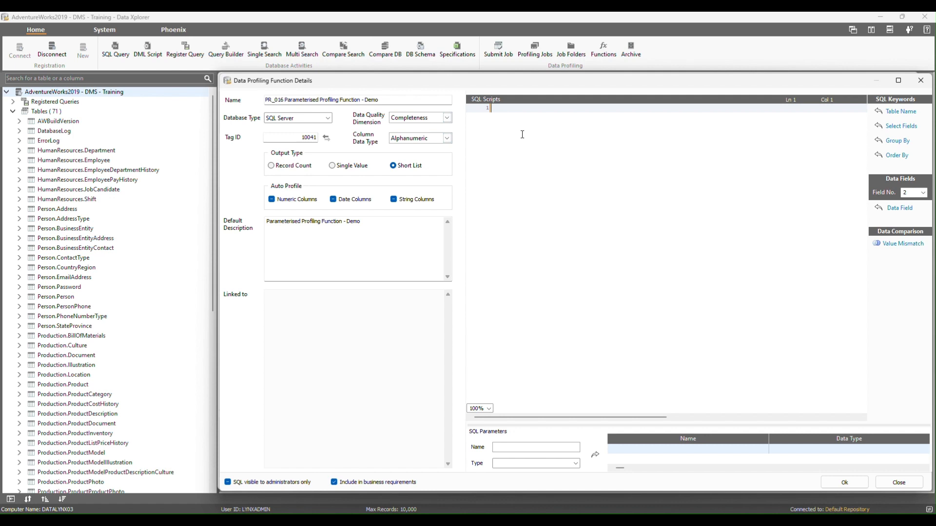
{"action": "type", "text": "Select * From Person.Person Where FirstName = 'Terri'"}
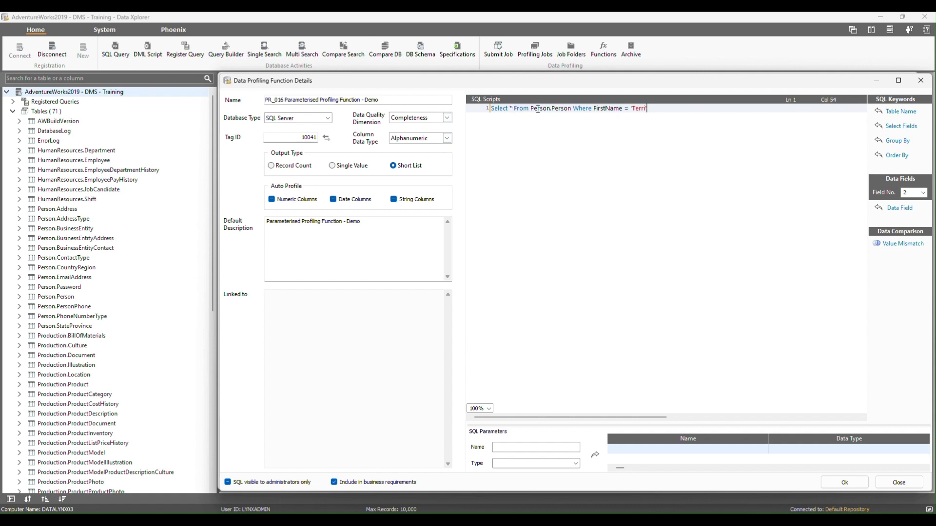
{"action": "left_click_drag", "start_coordinate": [531, 108], "coordinate": [570, 109]}
{"action": "left_click_drag", "start_coordinate": [628, 108], "coordinate": [652, 108]}
{"action": "left_click_drag", "start_coordinate": [493, 110], "coordinate": [693, 132]}
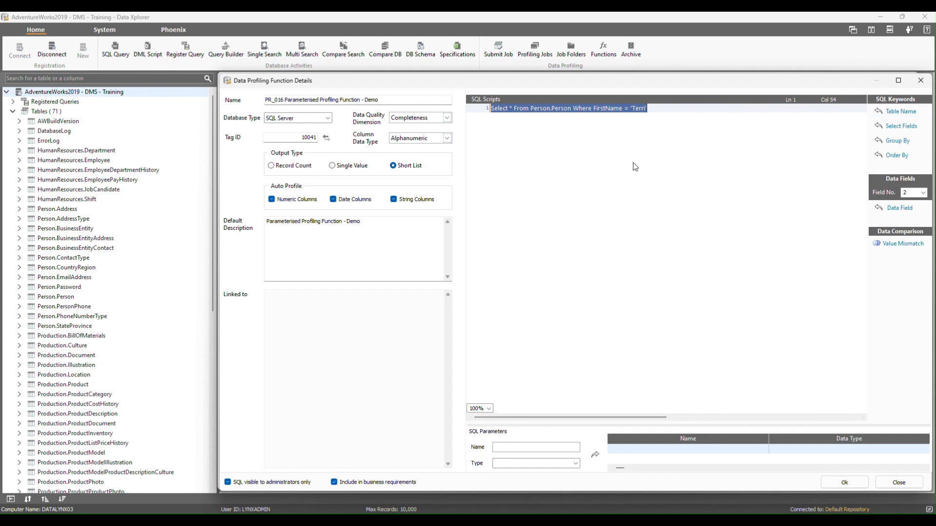
{"action": "left_click", "coordinate": [655, 112]}
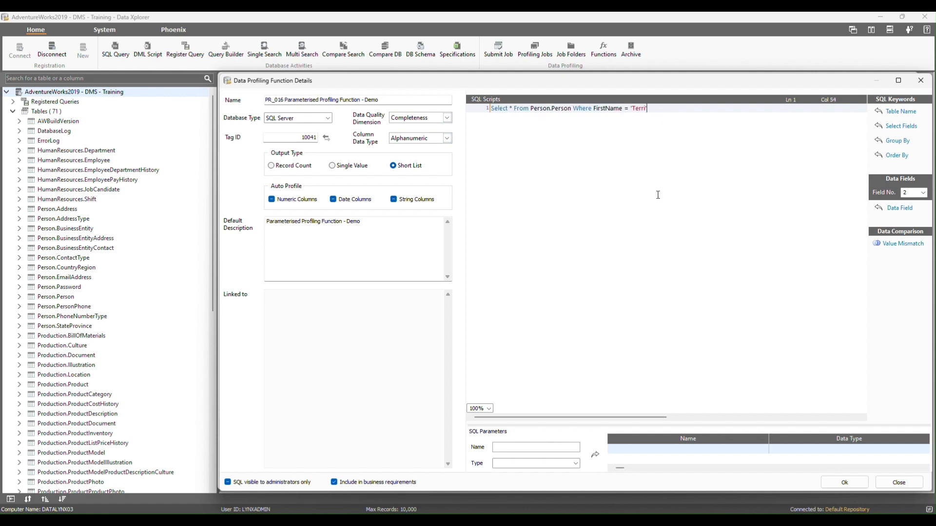
Replace the script's asterisk, Person.Person and FirstName with the _SelectFields_, _TableName_ and _DataField_1 keywords.
{"action": "left_click", "coordinate": [510, 109]}
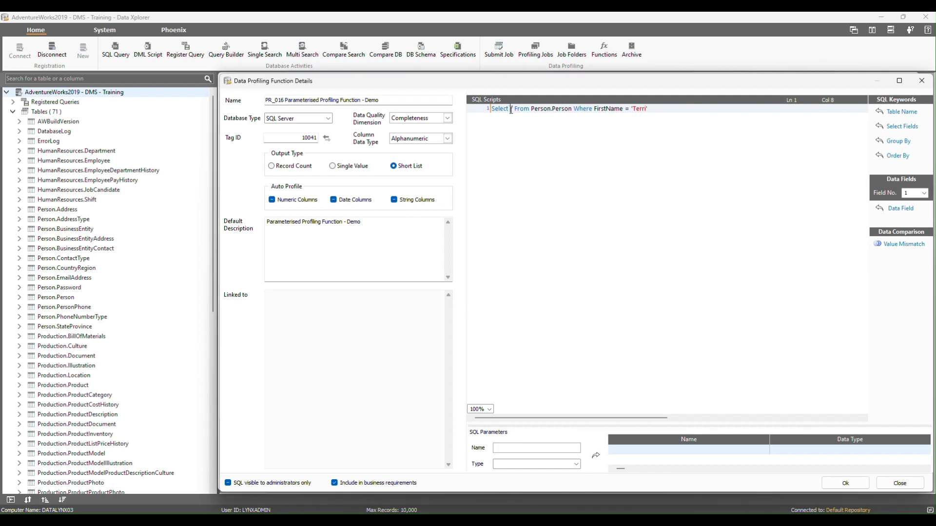
{"action": "double_click", "coordinate": [510, 109]}
{"action": "left_click", "coordinate": [890, 126]}
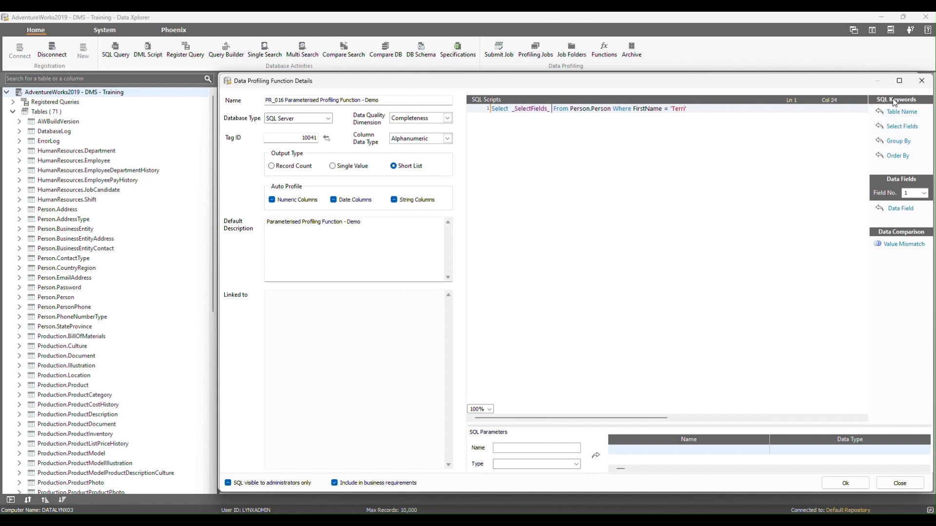
{"action": "left_click_drag", "start_coordinate": [570, 108], "coordinate": [612, 108]}
{"action": "left_click", "coordinate": [897, 112]}
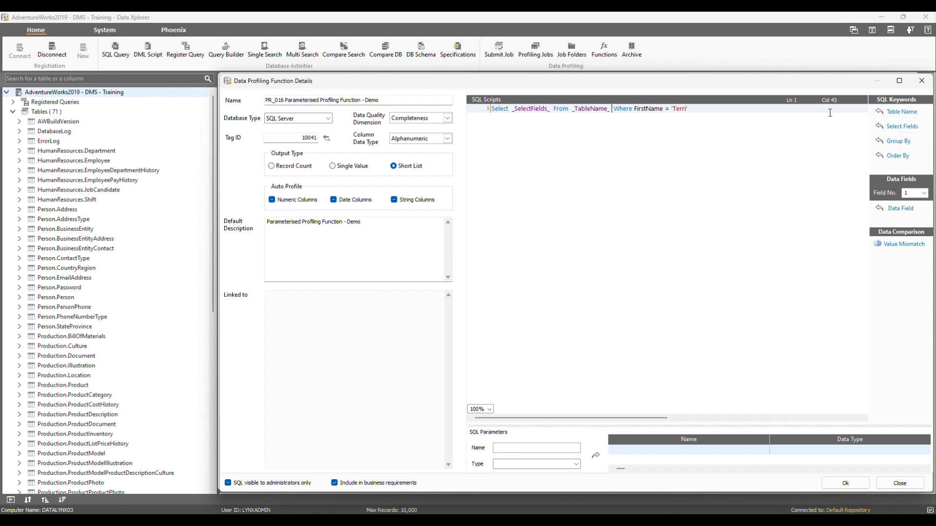
{"action": "double_click", "coordinate": [638, 112]}
{"action": "left_click", "coordinate": [892, 210]}
Replace the literal first name in the script's Where clause with the parameter :First_Name.
{"action": "left_click_drag", "start_coordinate": [682, 108], "coordinate": [699, 109]}
{"action": "type", "text": ":First_Name"}
Add a SQL parameter named First_Name with the data type STRING to the function.
{"action": "key", "text": "shift+Left"}
{"action": "key", "text": "shift+Left"}
{"action": "key", "text": "shift+Left"}
{"action": "key", "text": "shift+Left"}
{"action": "key", "text": "shift+Left"}
{"action": "key", "text": "shift+Left"}
{"action": "key", "text": "shift+Left"}
{"action": "key", "text": "shift+Left"}
{"action": "key", "text": "shift+Left"}
{"action": "key", "text": "shift+Left"}
{"action": "key", "text": "ctrl+c"}
{"action": "left_click", "coordinate": [519, 447]}
{"action": "key", "text": "ctrl+v"}
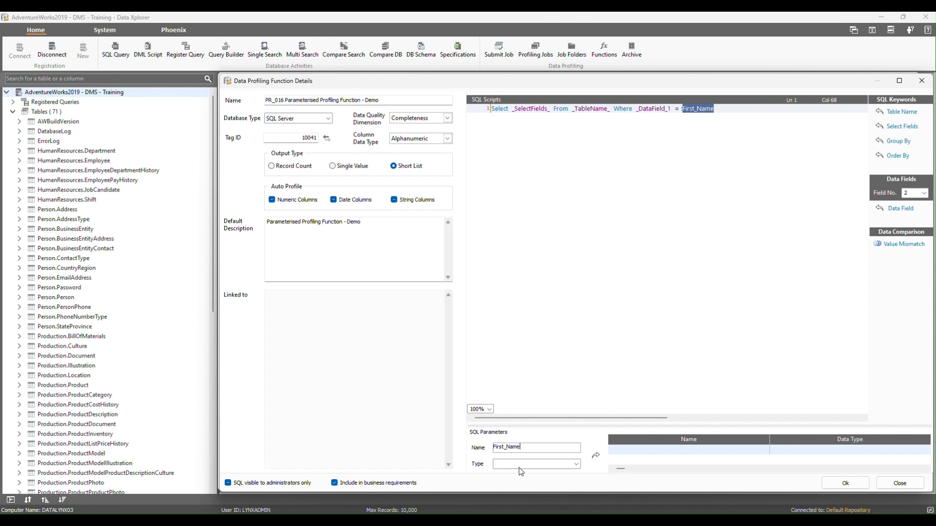
{"action": "left_click", "coordinate": [576, 464]}
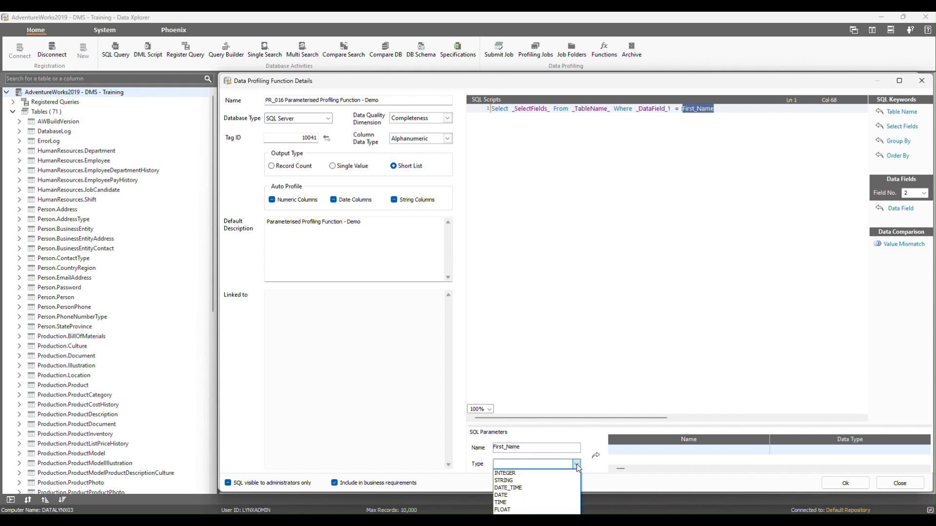
{"action": "left_click", "coordinate": [531, 481]}
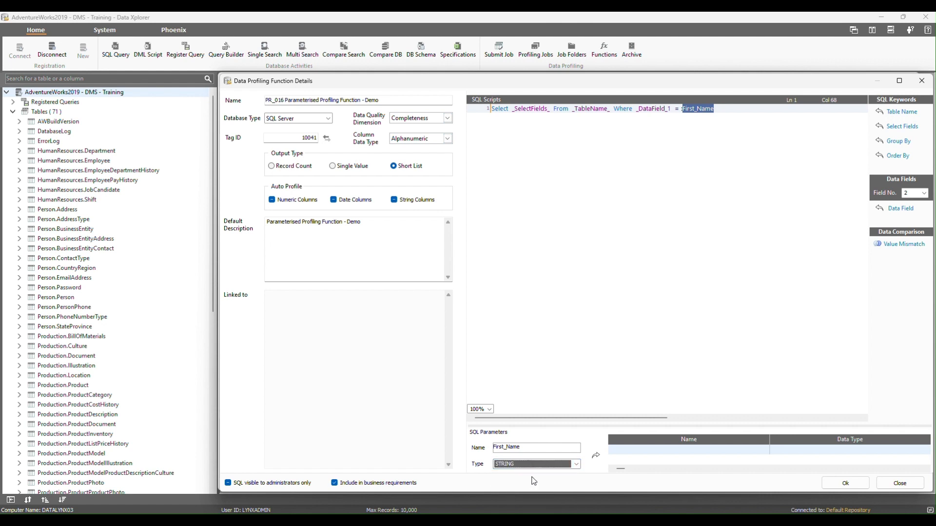
{"action": "left_click", "coordinate": [596, 458]}
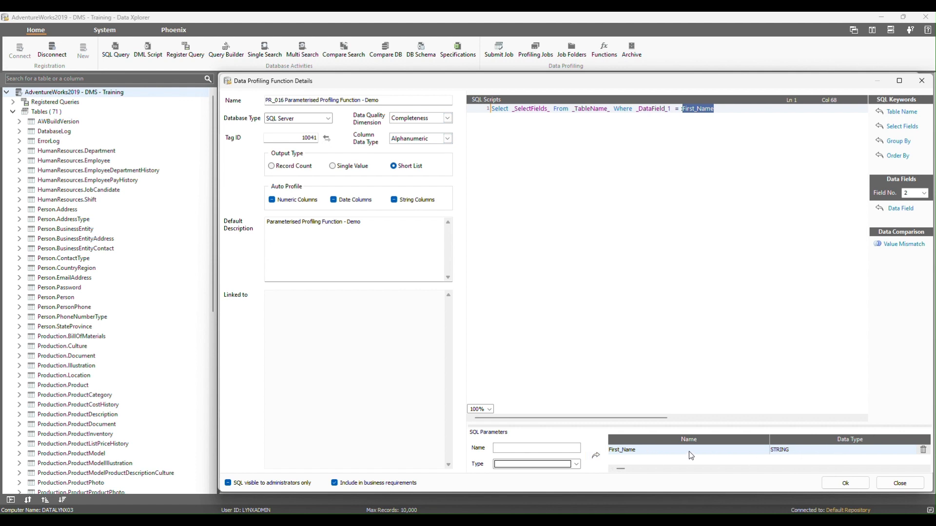
Check the delete option for the First_Name parameter without using it, and save the profiling function.
{"action": "left_click", "coordinate": [653, 457]}
{"action": "right_click", "coordinate": [741, 449]}
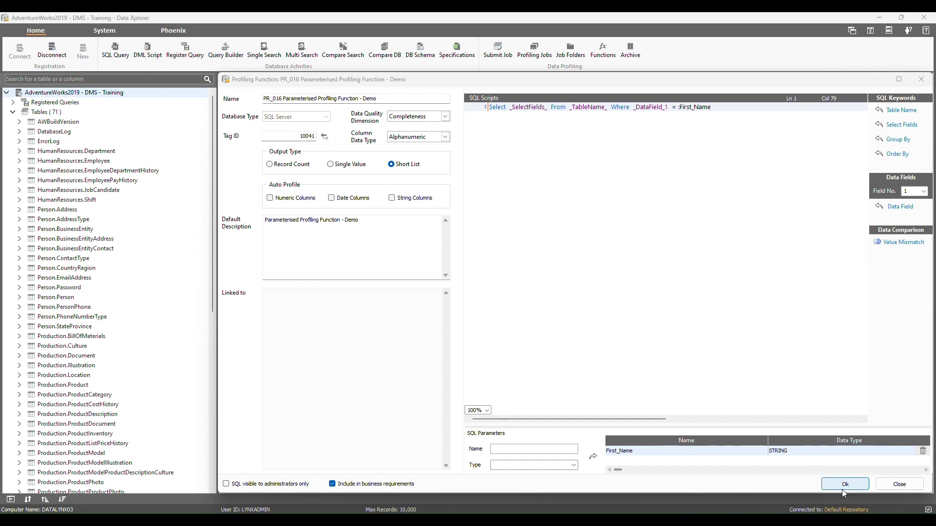
{"action": "left_click", "coordinate": [845, 485]}
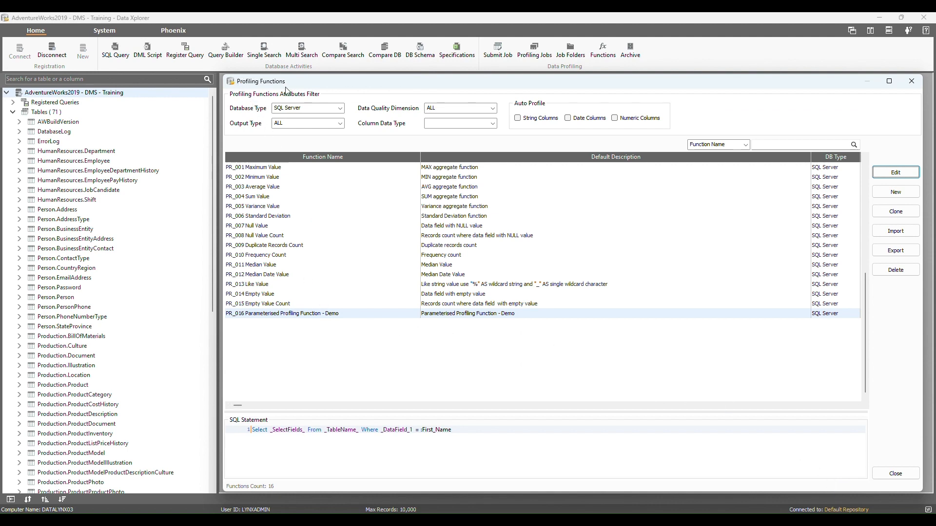
Review the SQL statements of the functions in the list, ending on PR_016 Parameterised Profiling Function - Demo.
{"action": "key", "text": "Up"}
{"action": "key", "text": "Up"}
{"action": "key", "text": "Up"}
{"action": "key", "text": "Up"}
{"action": "key", "text": "Up"}
{"action": "key", "text": "Up"}
{"action": "key", "text": "Down"}
{"action": "key", "text": "Down"}
{"action": "key", "text": "Down"}
{"action": "key", "text": "Down"}
{"action": "key", "text": "Down"}
{"action": "key", "text": "Down"}
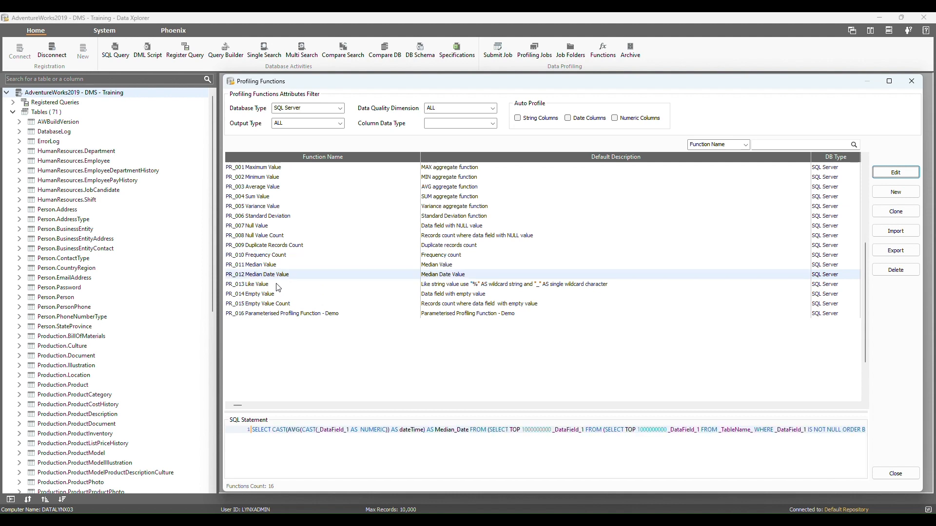
{"action": "left_click", "coordinate": [268, 314]}
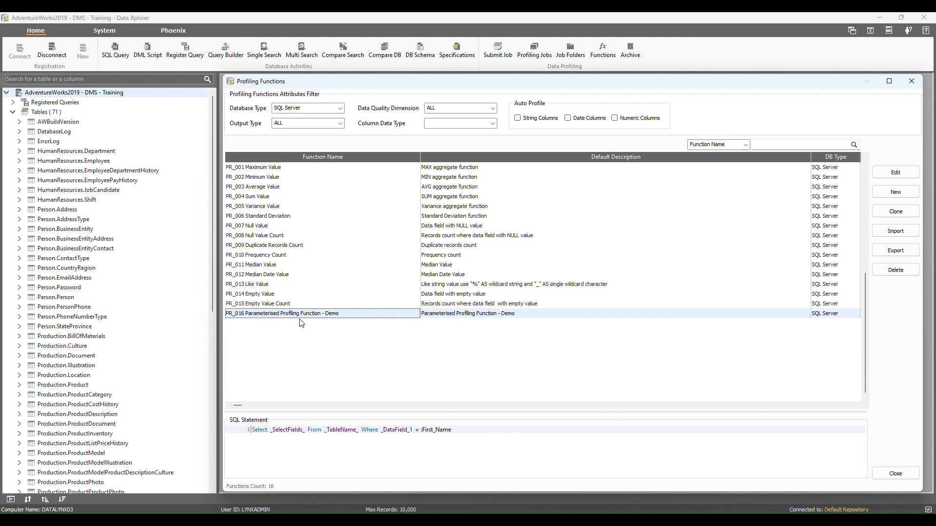
Close the profiling functions list and open data profiling for the Person.Person table.
{"action": "left_click", "coordinate": [894, 475]}
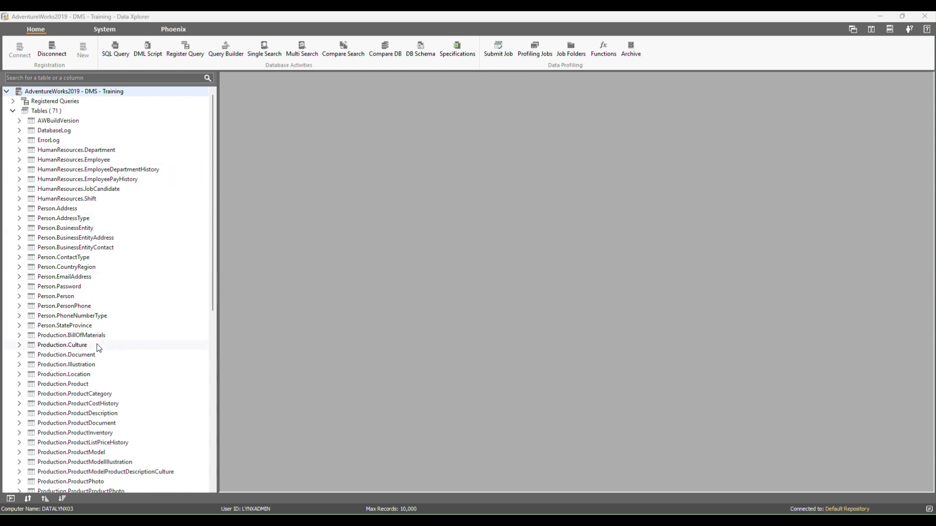
{"action": "left_click", "coordinate": [100, 300]}
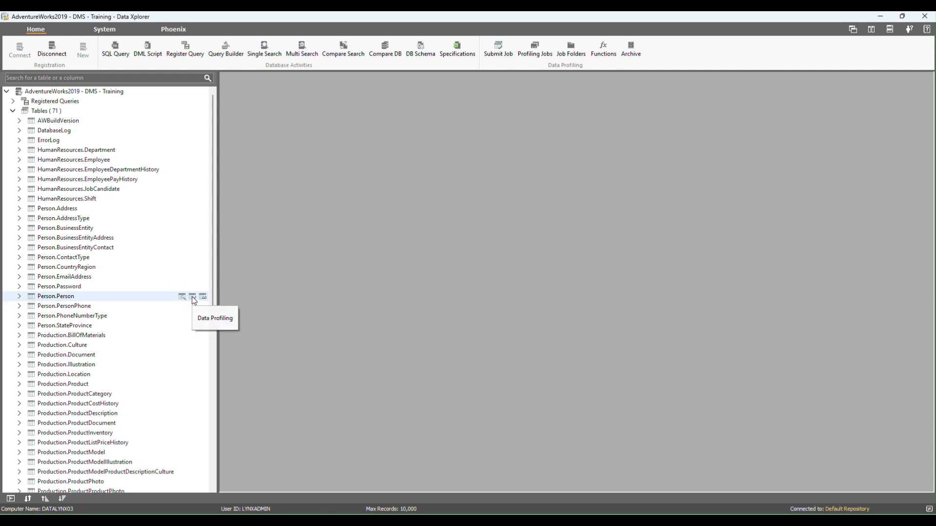
{"action": "right_click", "coordinate": [150, 300]}
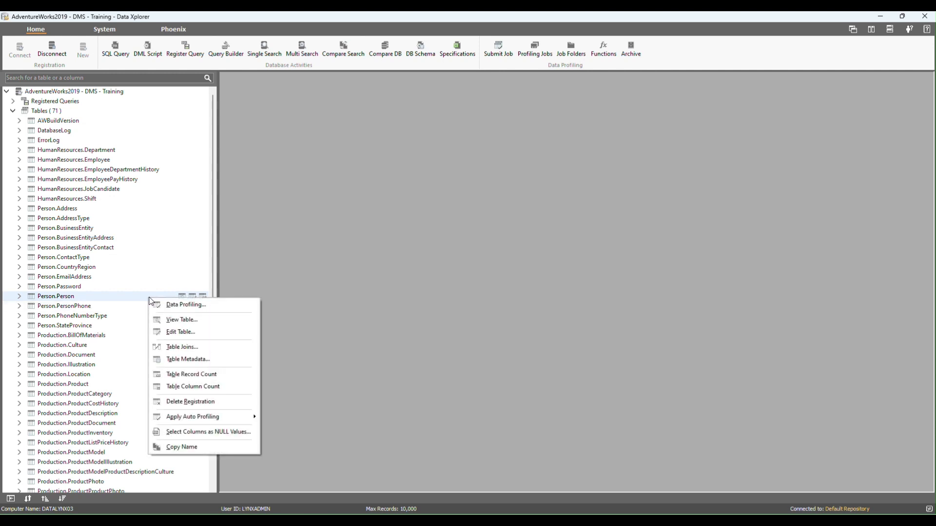
{"action": "left_click", "coordinate": [194, 306]}
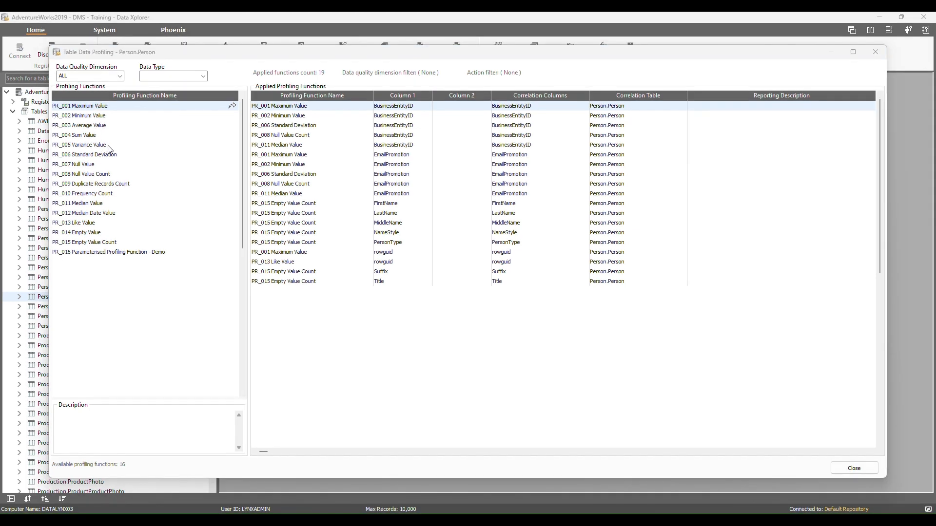
Examine the descriptions of the profiling functions available for Person.Person and the data quality dimension filter options.
{"action": "key", "text": "Down"}
{"action": "key", "text": "Down"}
{"action": "key", "text": "Down"}
{"action": "key", "text": "Down"}
{"action": "key", "text": "Down"}
{"action": "key", "text": "Down"}
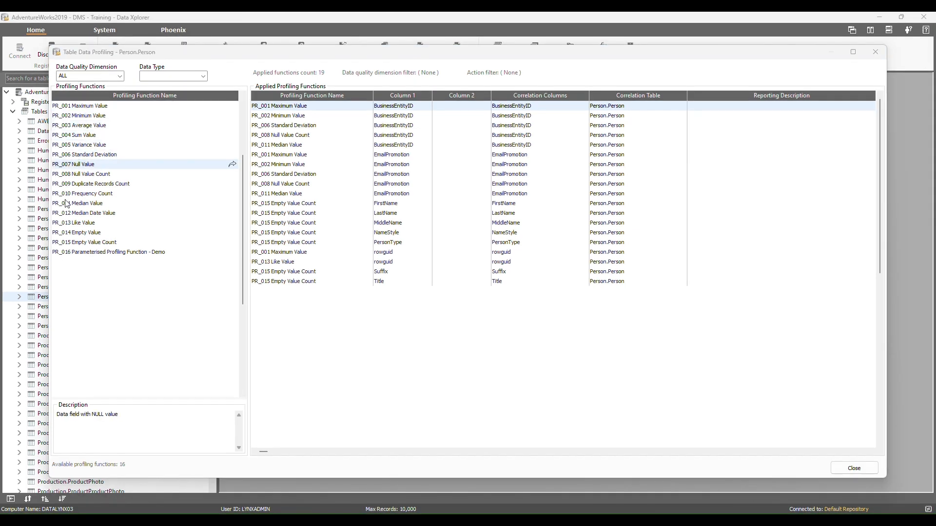
{"action": "key", "text": "Down"}
{"action": "key", "text": "Down"}
{"action": "key", "text": "Down"}
{"action": "key", "text": "Down"}
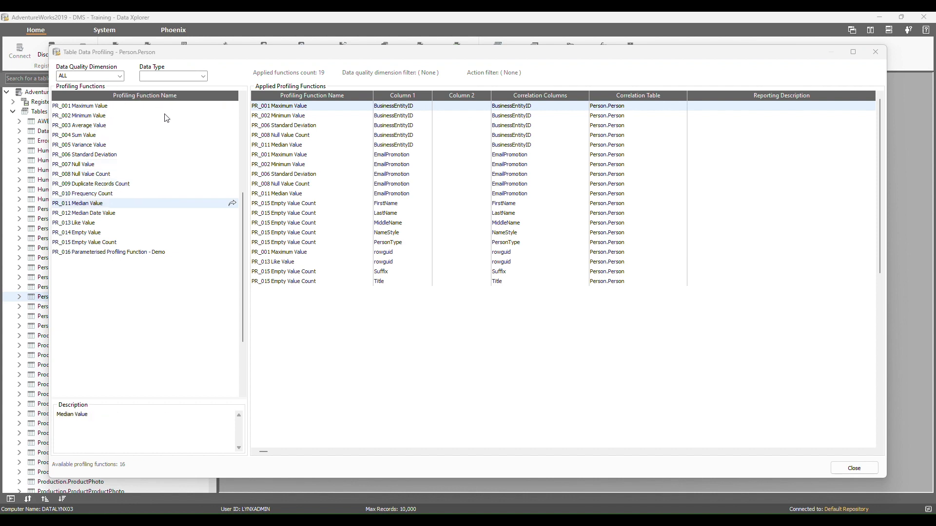
{"action": "left_click", "coordinate": [120, 76]}
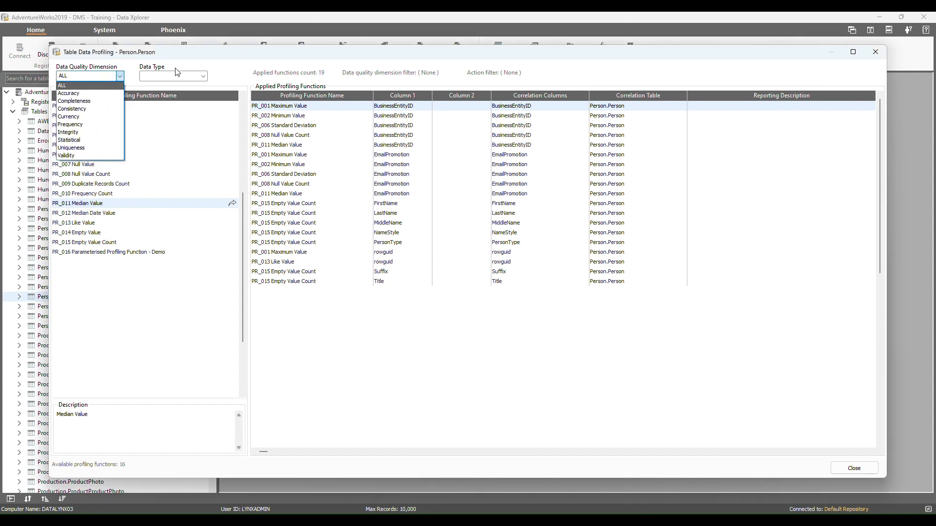
{"action": "left_click", "coordinate": [132, 83]}
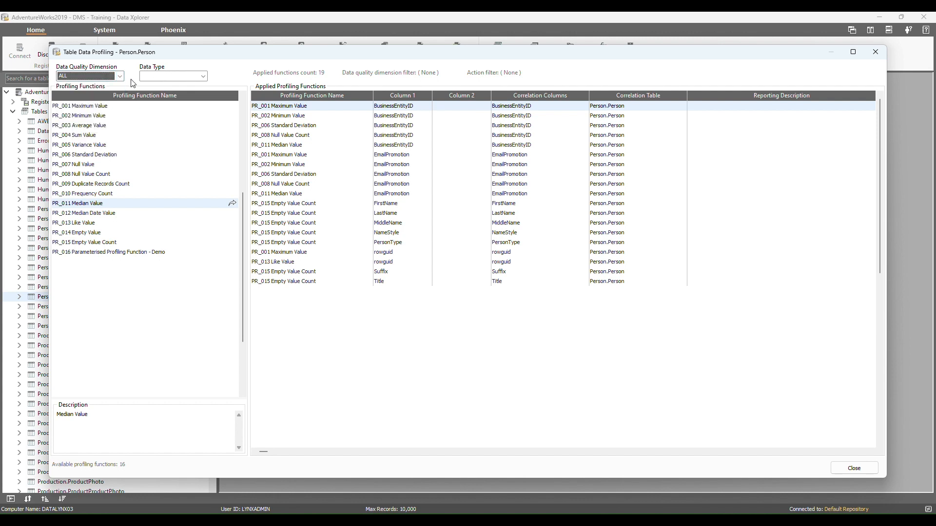
{"action": "left_click", "coordinate": [92, 211]}
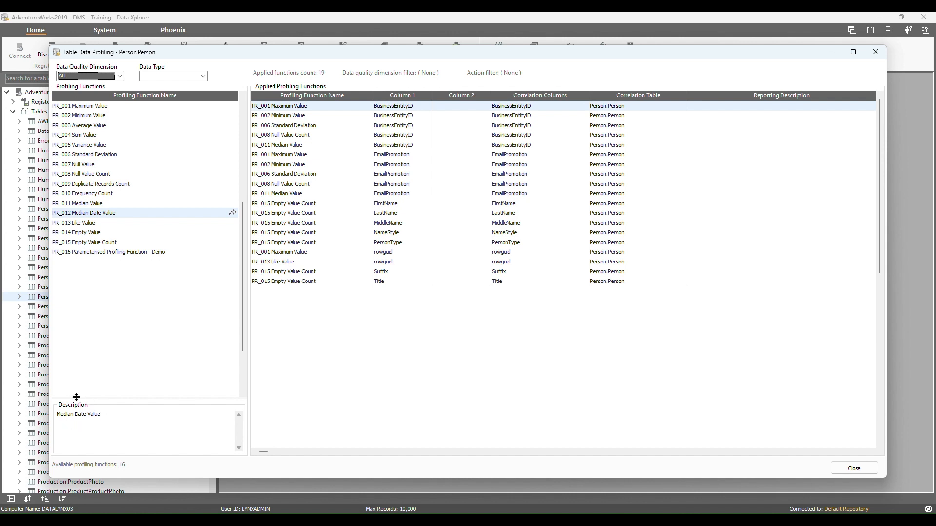
{"action": "left_click_drag", "start_coordinate": [102, 415], "coordinate": [56, 416]}
{"action": "scroll", "coordinate": [134, 303], "scroll_direction": "down", "scroll_amount": 3}
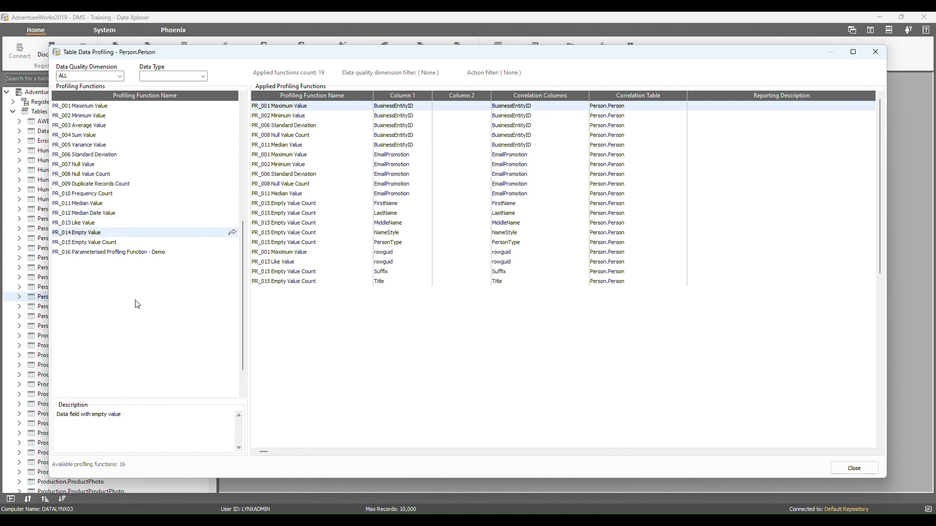
{"action": "left_click_drag", "start_coordinate": [175, 419], "coordinate": [54, 416]}
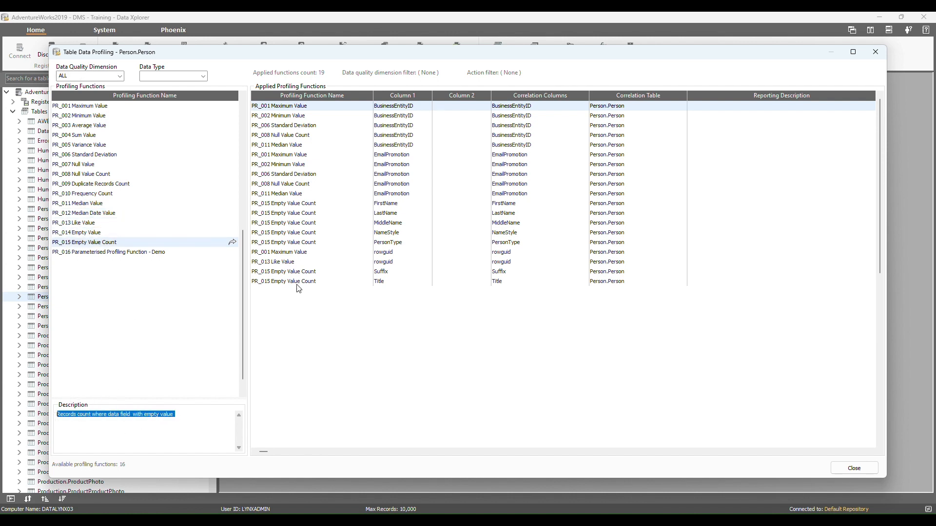
Look through the functions already applied to Person.Person and start applying PR_016 Parameterised Profiling Function - Demo.
{"action": "left_click", "coordinate": [428, 136]}
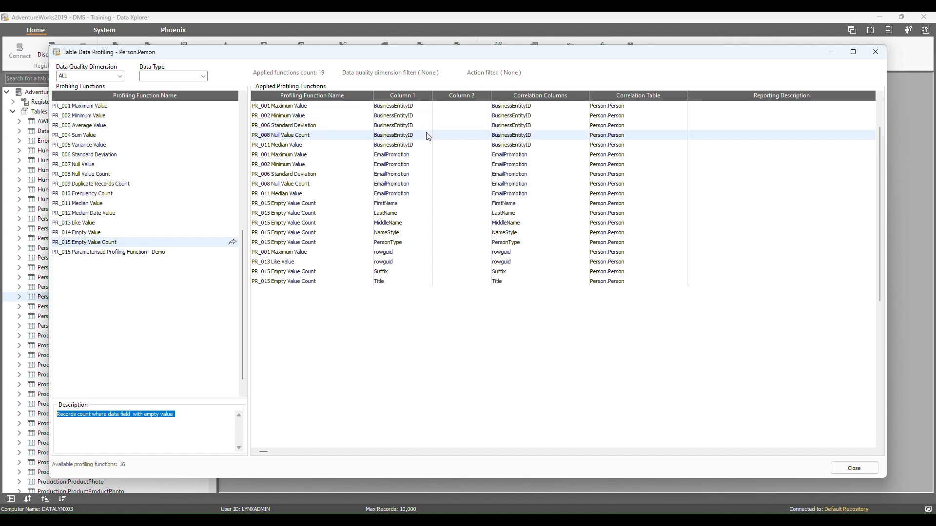
{"action": "key", "text": "Down"}
{"action": "key", "text": "Down"}
{"action": "key", "text": "Down"}
{"action": "key", "text": "Down"}
{"action": "key", "text": "Down"}
{"action": "key", "text": "Down"}
{"action": "key", "text": "Down"}
{"action": "key", "text": "Down"}
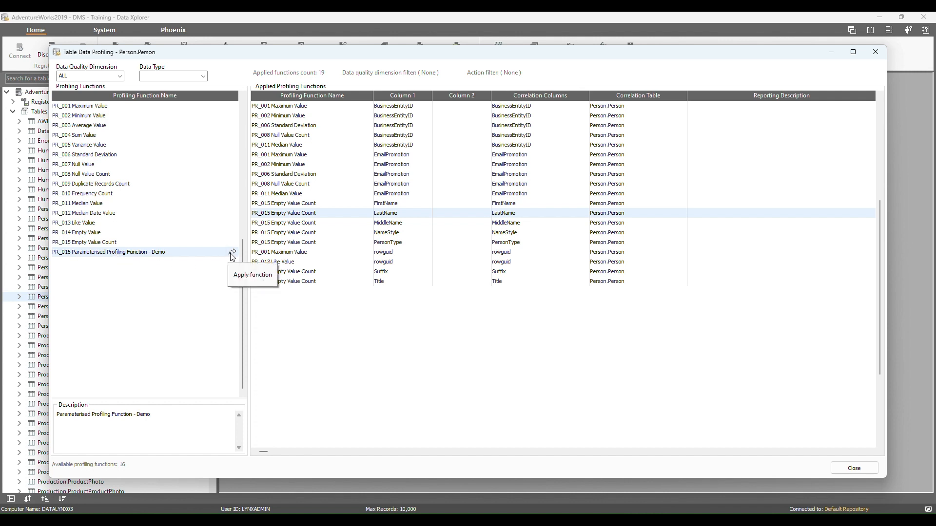
{"action": "right_click", "coordinate": [199, 257]}
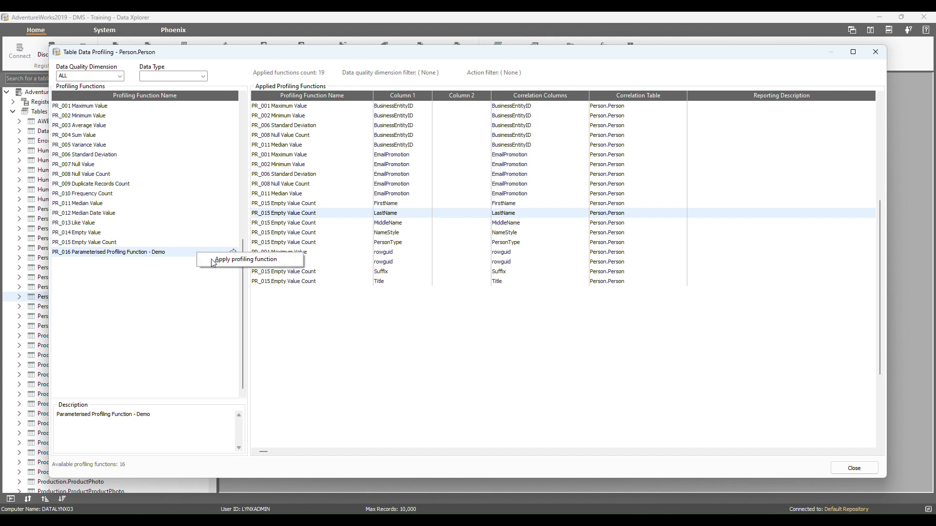
{"action": "left_click", "coordinate": [210, 260]}
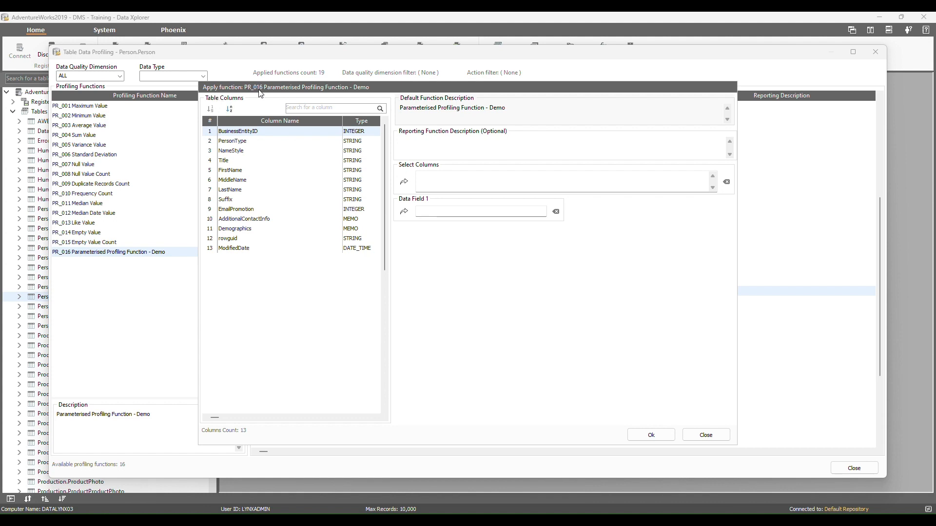
Look over the table column list, column search, reporting description, selected columns and Data Field 1 entries for applying the function.
{"action": "left_click", "coordinate": [253, 169]}
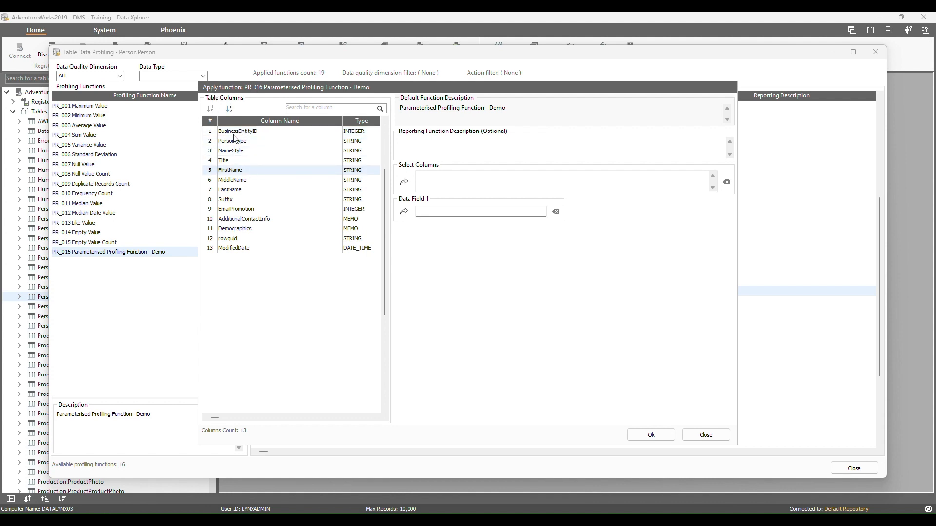
{"action": "key", "text": "Down"}
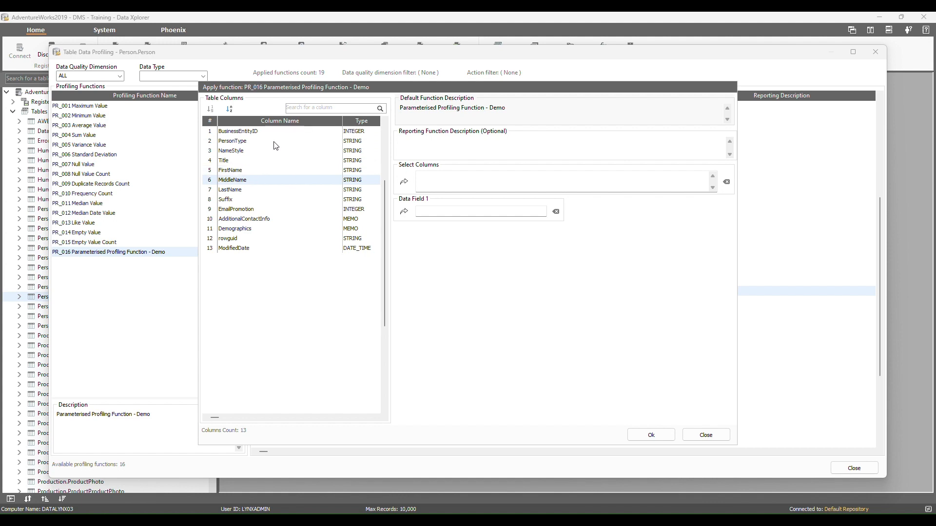
{"action": "left_click", "coordinate": [325, 108]}
{"action": "left_click", "coordinate": [496, 146]}
{"action": "left_click", "coordinate": [432, 177]}
{"action": "left_click", "coordinate": [423, 210]}
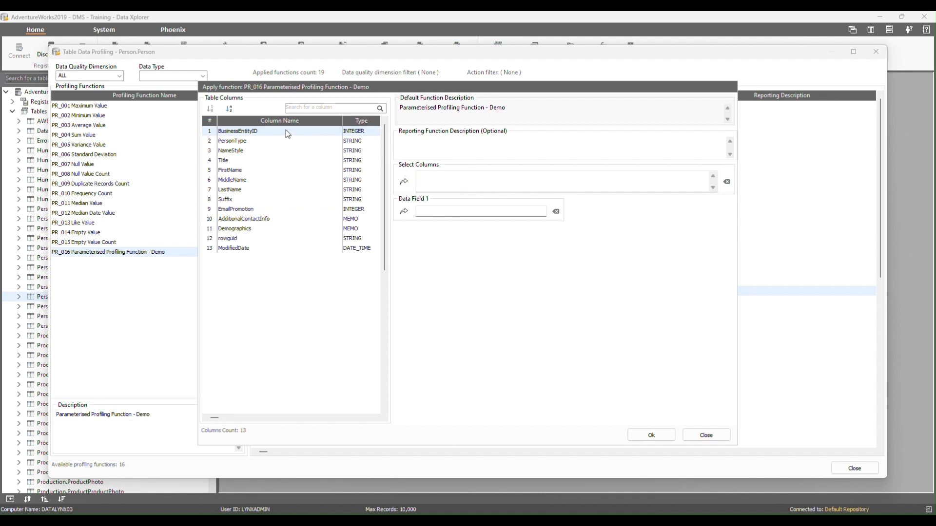
Add BusinessEntityID, PersonType, NameStyle, Title, FirstName and MiddleName to the function's selected columns.
{"action": "left_click", "coordinate": [402, 181]}
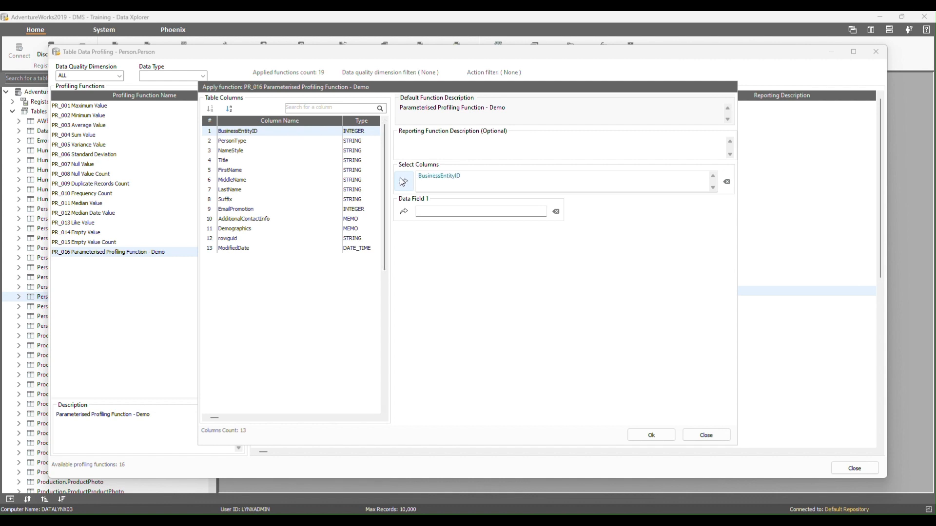
{"action": "left_click", "coordinate": [260, 141]}
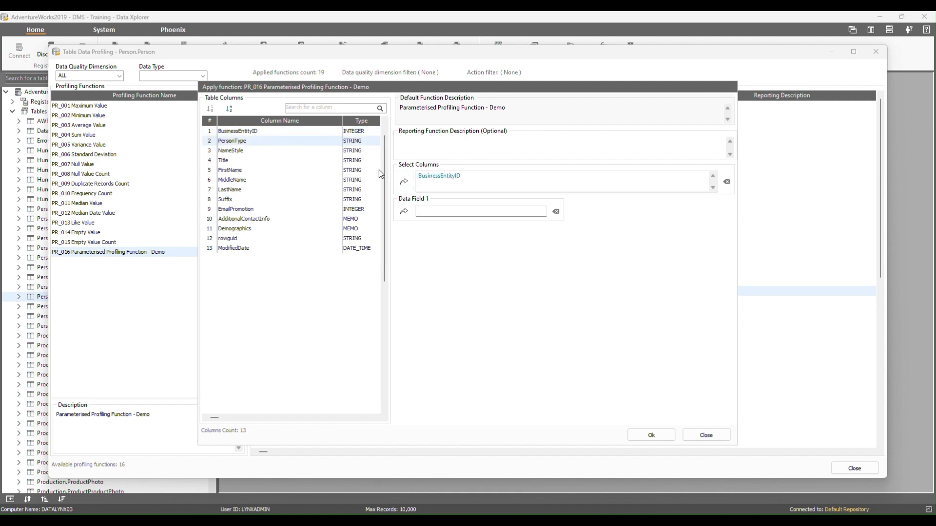
{"action": "left_click", "coordinate": [402, 181]}
{"action": "left_click", "coordinate": [268, 149]}
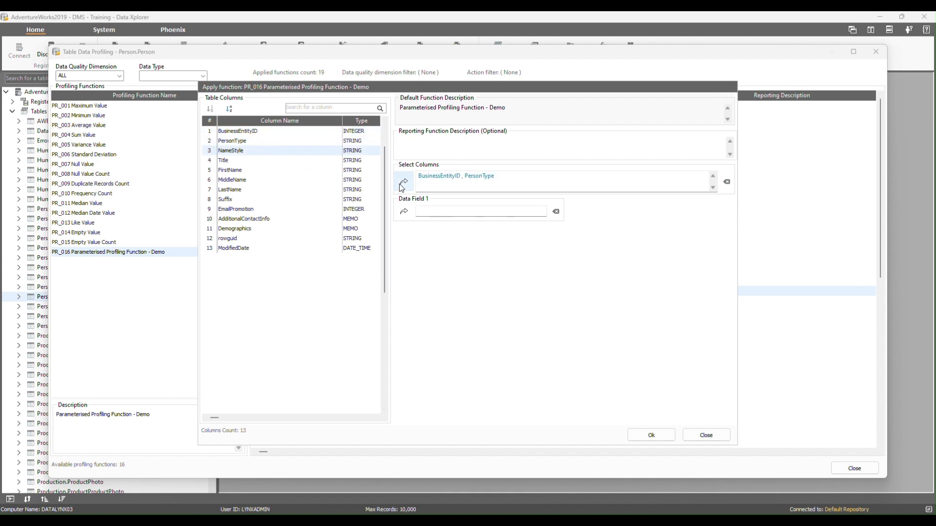
{"action": "left_click", "coordinate": [403, 181]}
{"action": "left_click", "coordinate": [279, 162]}
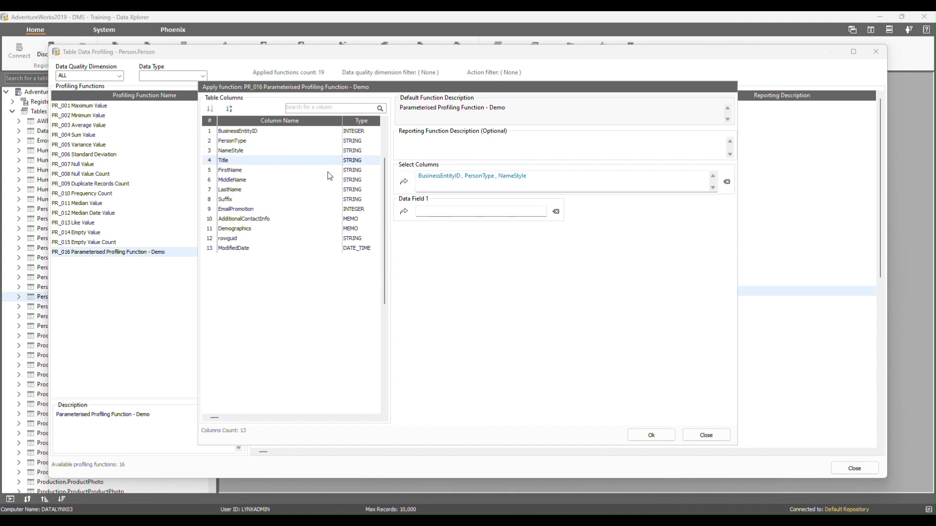
{"action": "left_click", "coordinate": [405, 180]}
{"action": "left_click", "coordinate": [303, 170]}
{"action": "left_click", "coordinate": [404, 184]}
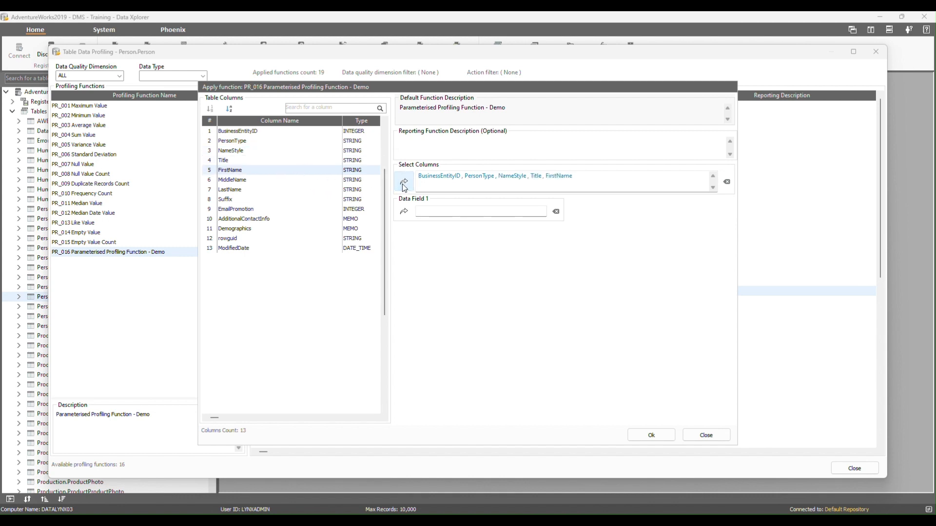
{"action": "left_click", "coordinate": [288, 181]}
{"action": "left_click", "coordinate": [404, 185]}
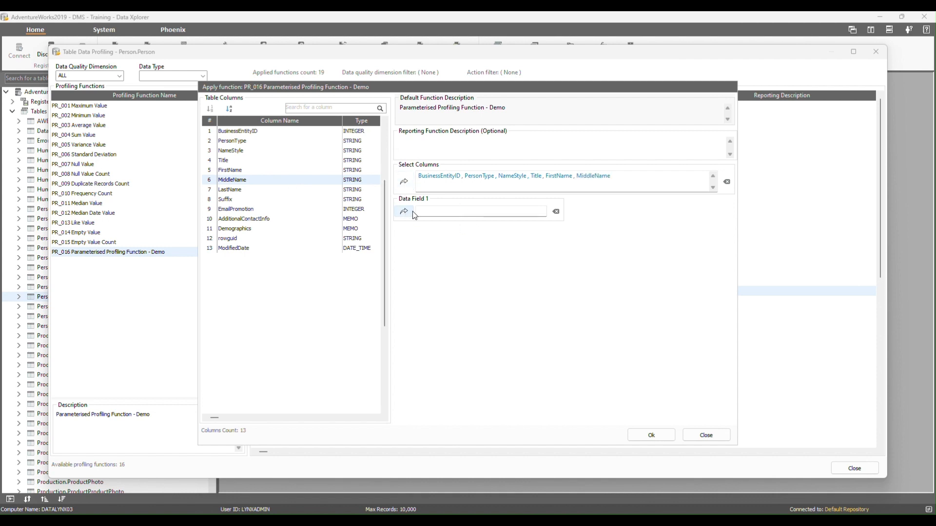
Assign FirstName to Data Field 1 and apply the function with a sample first name as the First_Name parameter value.
{"action": "left_click", "coordinate": [265, 170]}
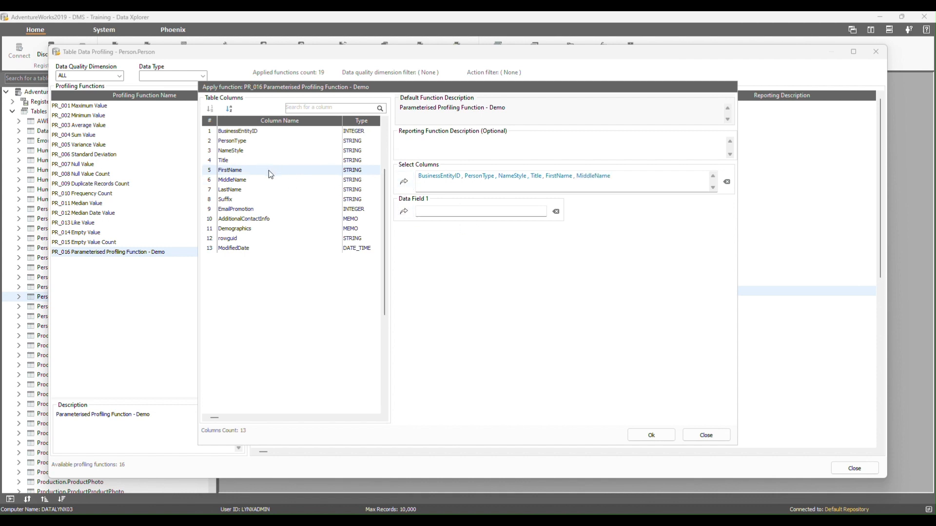
{"action": "left_click", "coordinate": [404, 211]}
{"action": "left_click", "coordinate": [651, 435]}
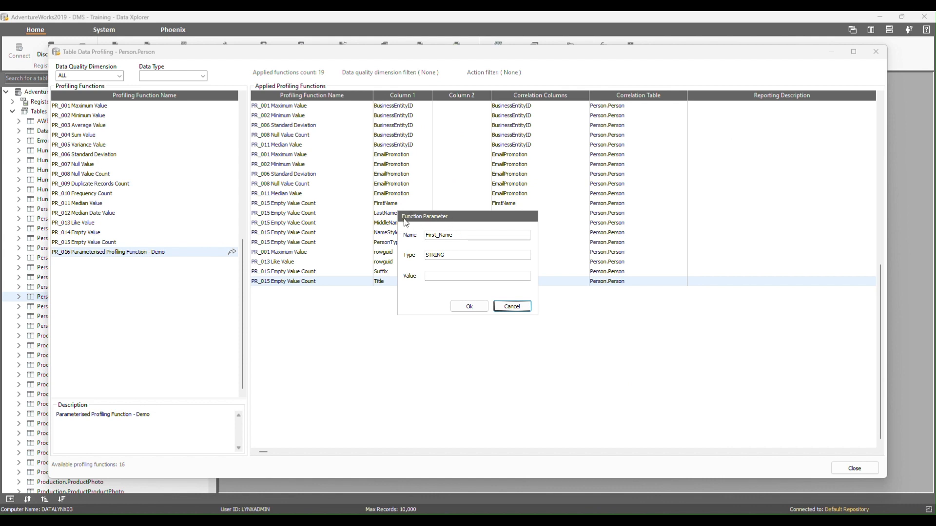
{"action": "left_click", "coordinate": [436, 276]}
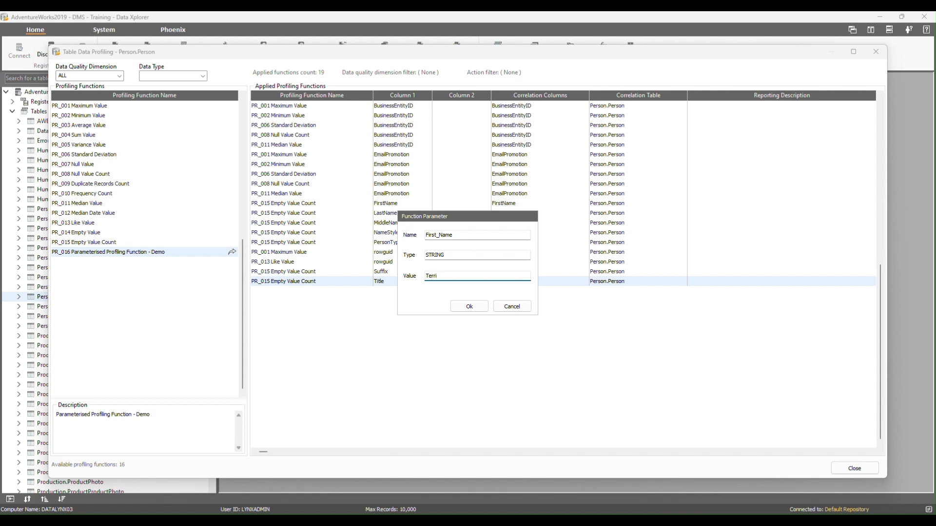
{"action": "left_click", "coordinate": [465, 305]}
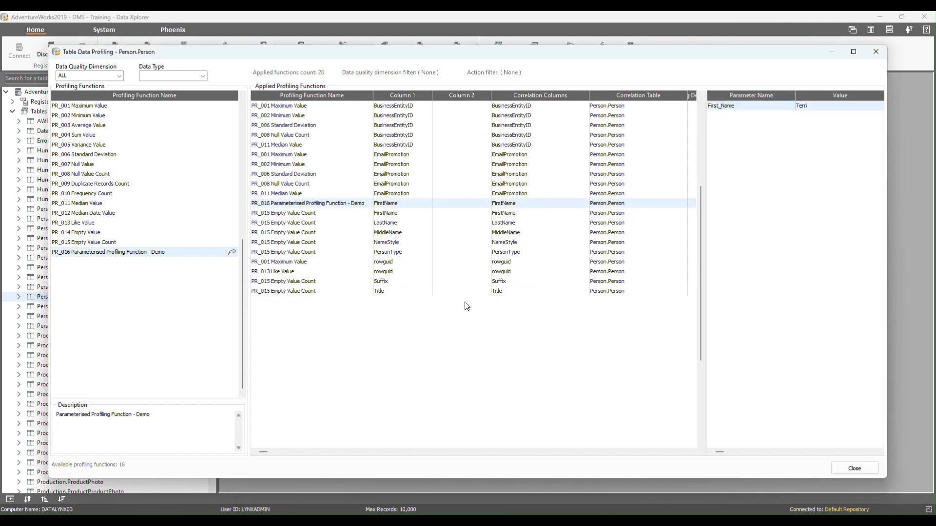
Execute the applied PR_016 Parameterised Profiling Function - Demo on the FirstName column.
{"action": "left_click", "coordinate": [343, 204]}
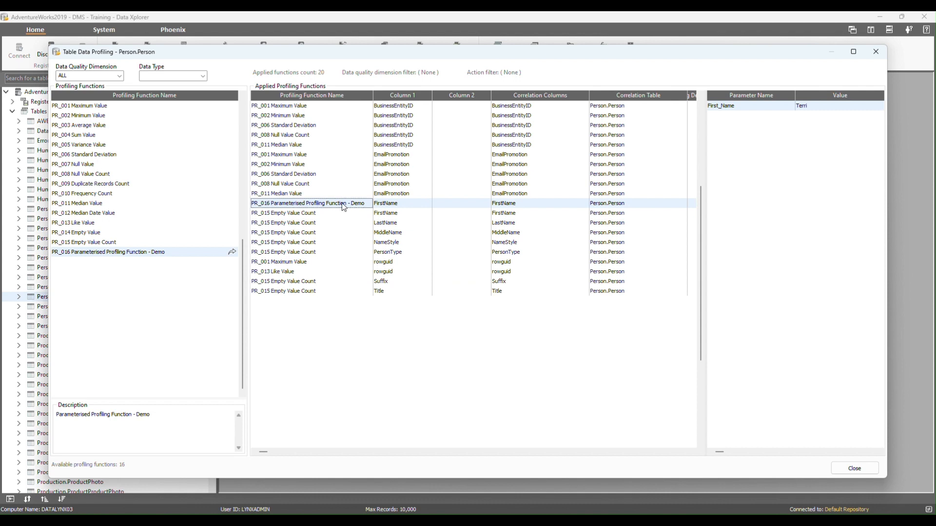
{"action": "right_click", "coordinate": [336, 203]}
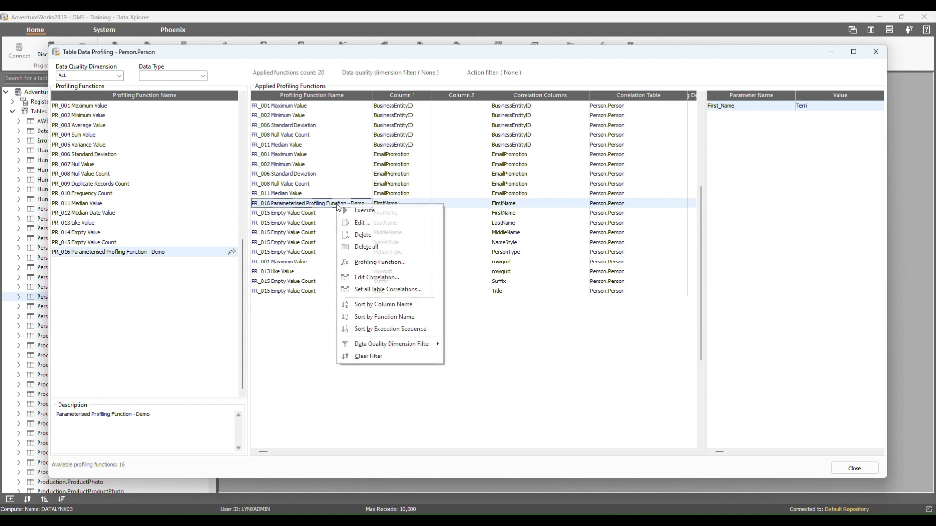
{"action": "left_click", "coordinate": [359, 208]}
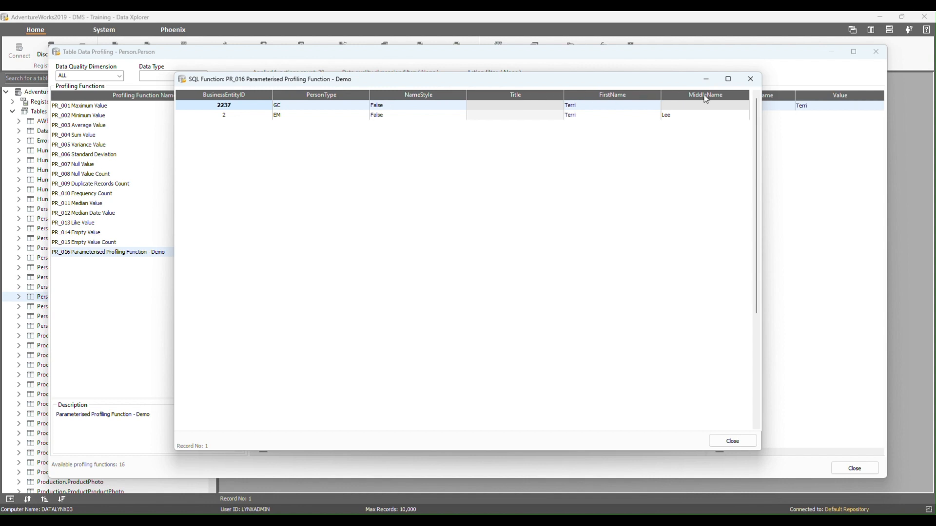
Examine the FirstName values in the returned records, check the save and export options, and close the results.
{"action": "left_click", "coordinate": [636, 105]}
{"action": "left_click", "coordinate": [617, 116]}
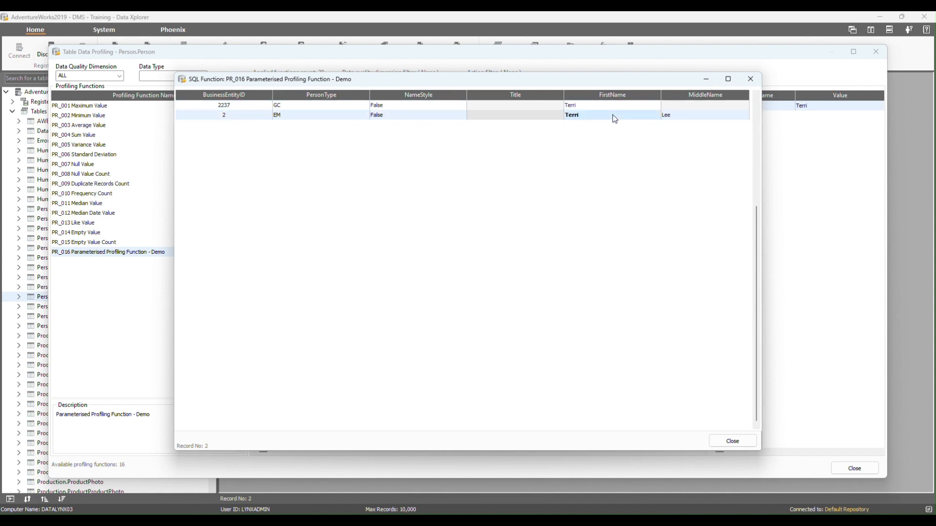
{"action": "left_click", "coordinate": [600, 106]}
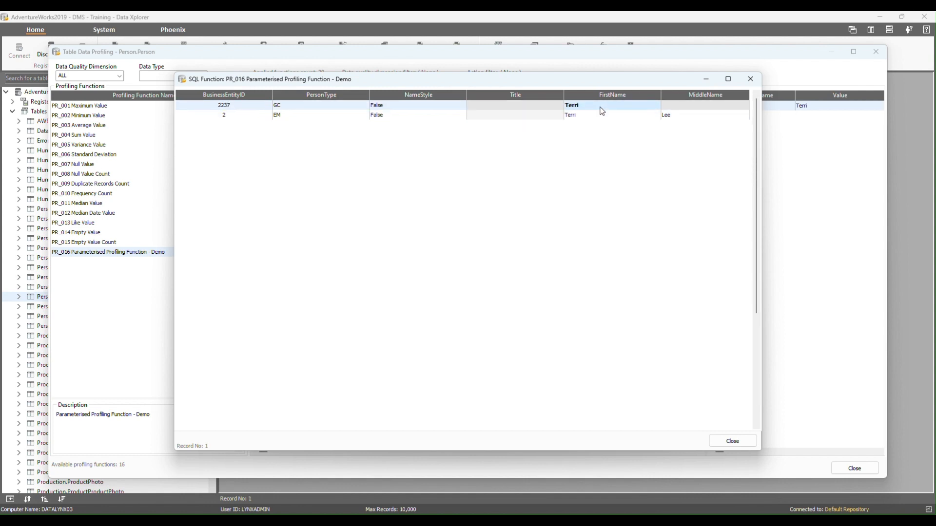
{"action": "right_click", "coordinate": [481, 106]}
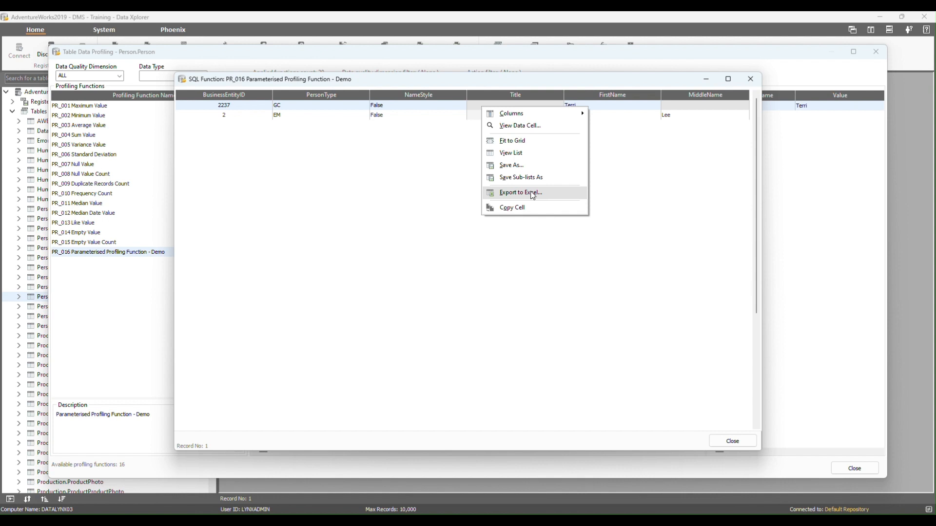
{"action": "left_click", "coordinate": [448, 181]}
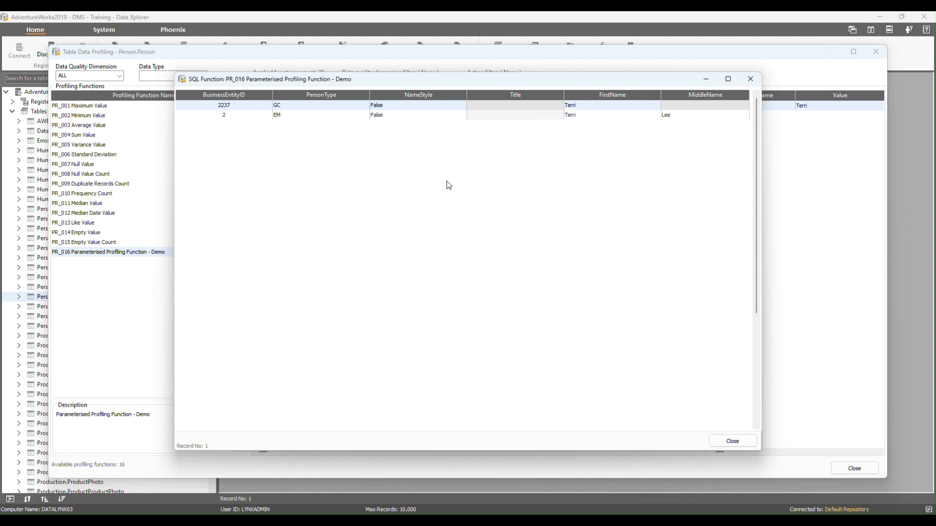
{"action": "left_click", "coordinate": [729, 440]}
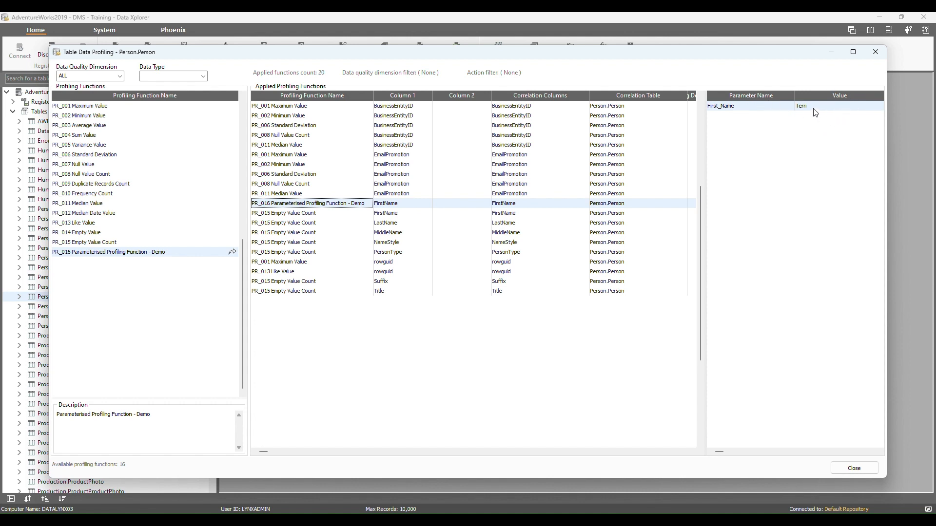
Open the First_Name parameter of the applied PR_016 function for editing, select its value and confirm the dialog.
{"action": "left_click", "coordinate": [294, 194]}
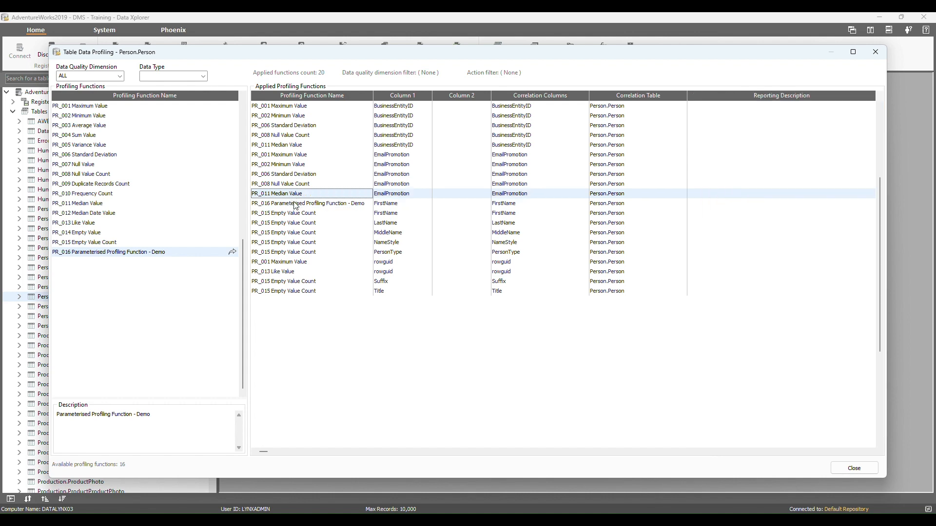
{"action": "left_click", "coordinate": [295, 204]}
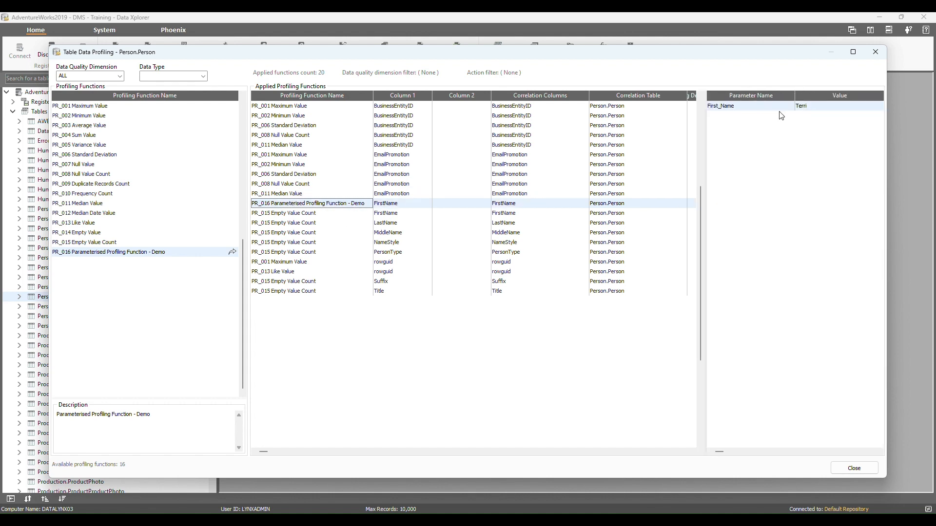
{"action": "right_click", "coordinate": [750, 108]}
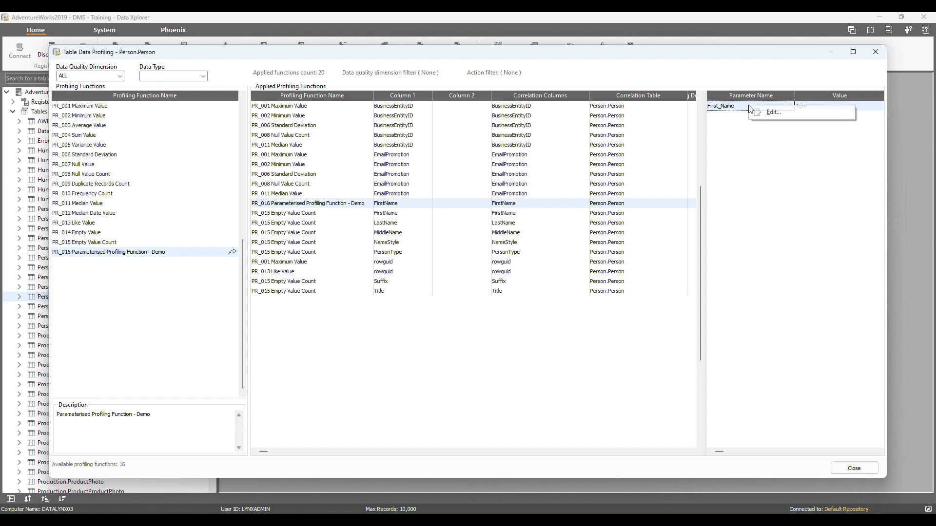
{"action": "left_click", "coordinate": [773, 115]}
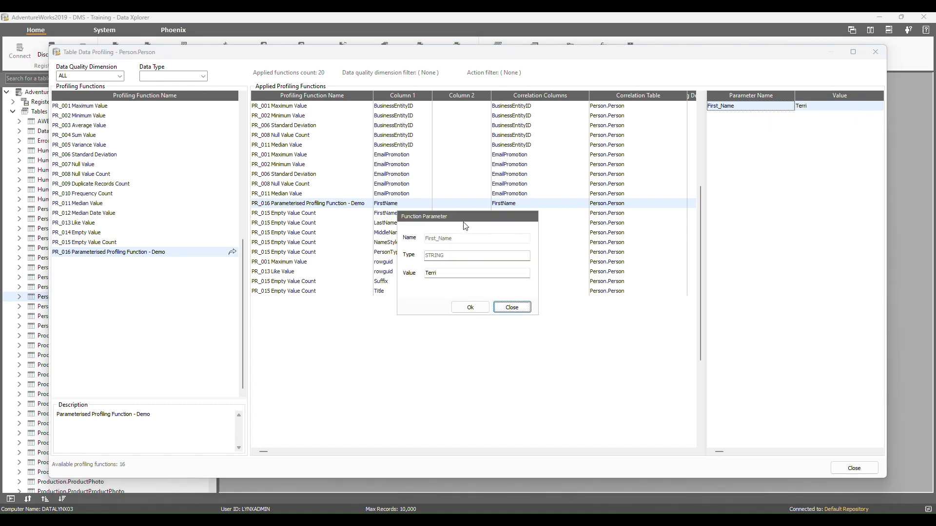
{"action": "double_click", "coordinate": [445, 273]}
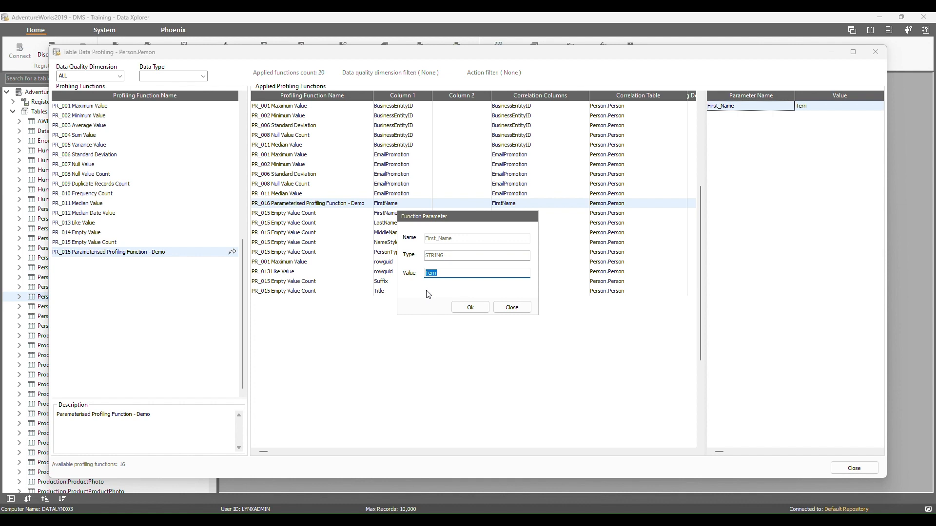
{"action": "left_click", "coordinate": [470, 308]}
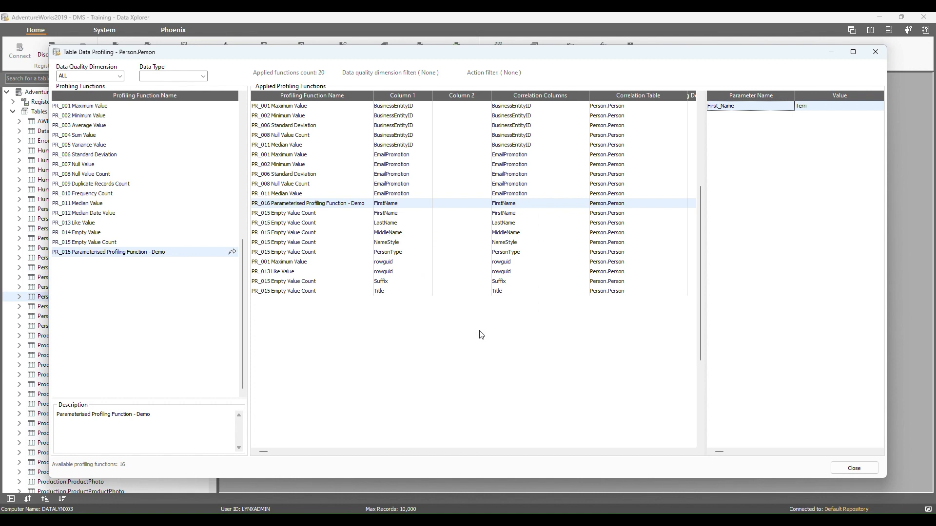